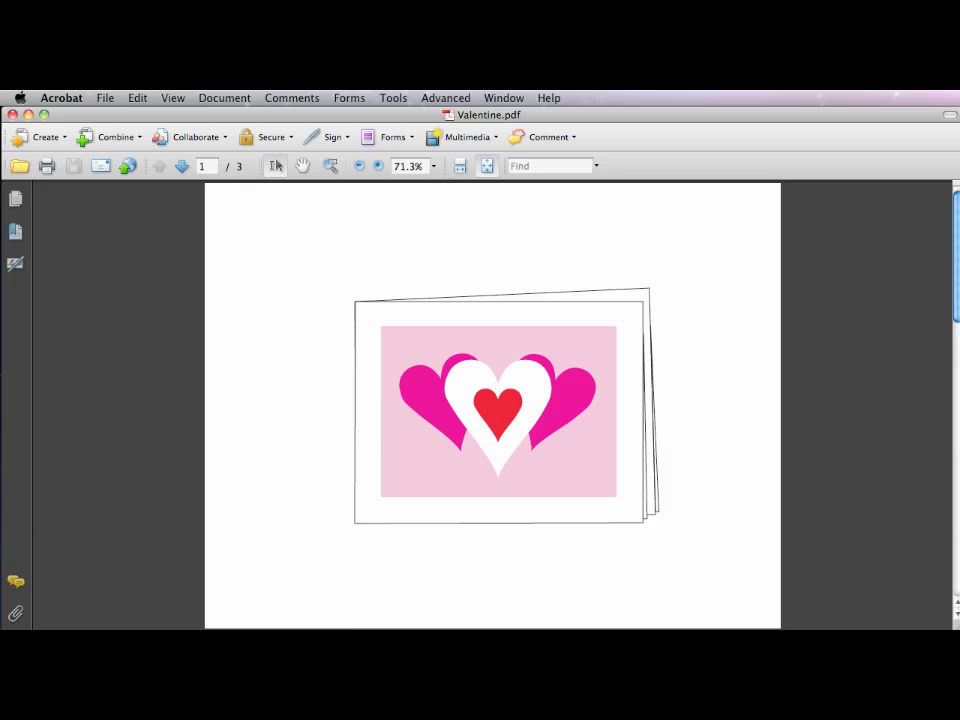
Step: Switch from Acrobat to the Valentine.indd card layout in InDesign
{"action": "key", "text": "super+Tab"}
{"action": "key", "text": "super+Tab"}
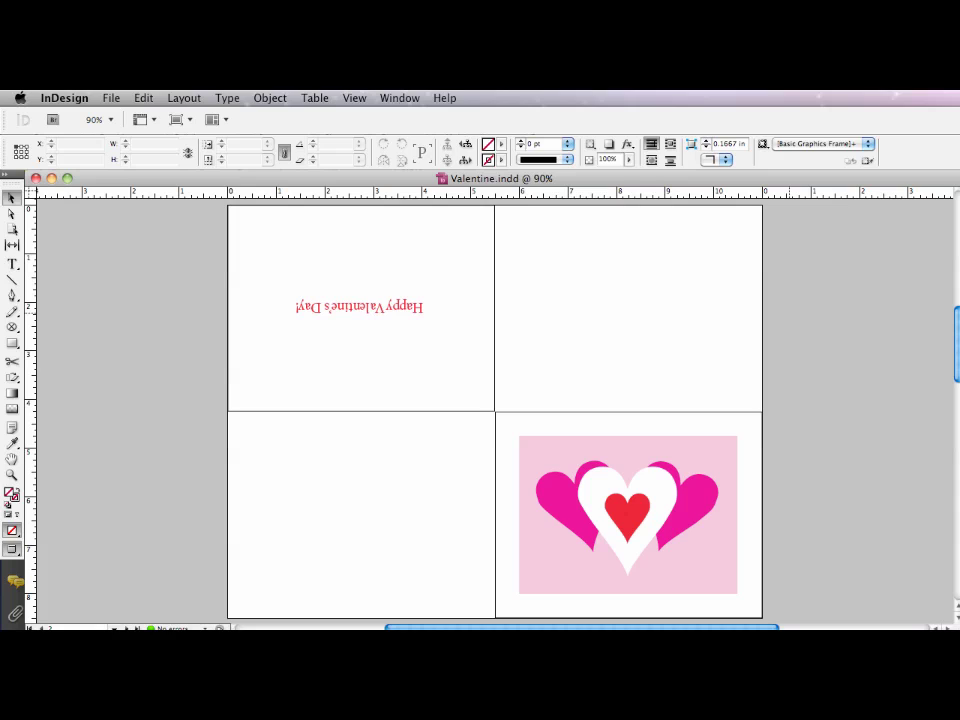
Step: Create an 11 x 8.5 in landscape Letter document with 2 columns and a 1 in gutter
{"action": "key", "text": "super+n"}
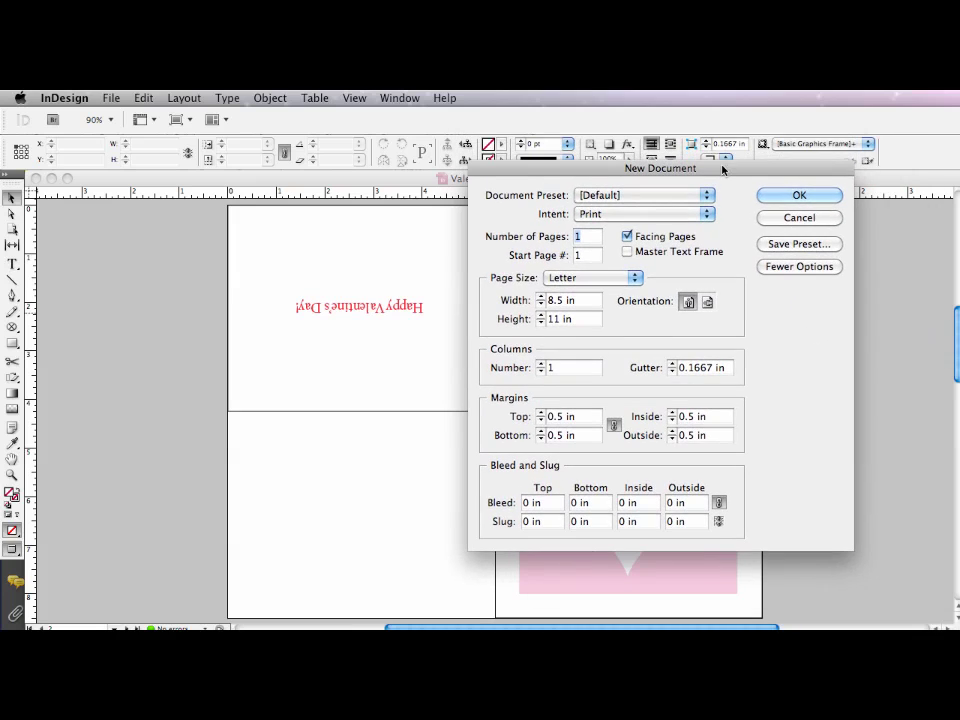
{"action": "left_click", "coordinate": [707, 302]}
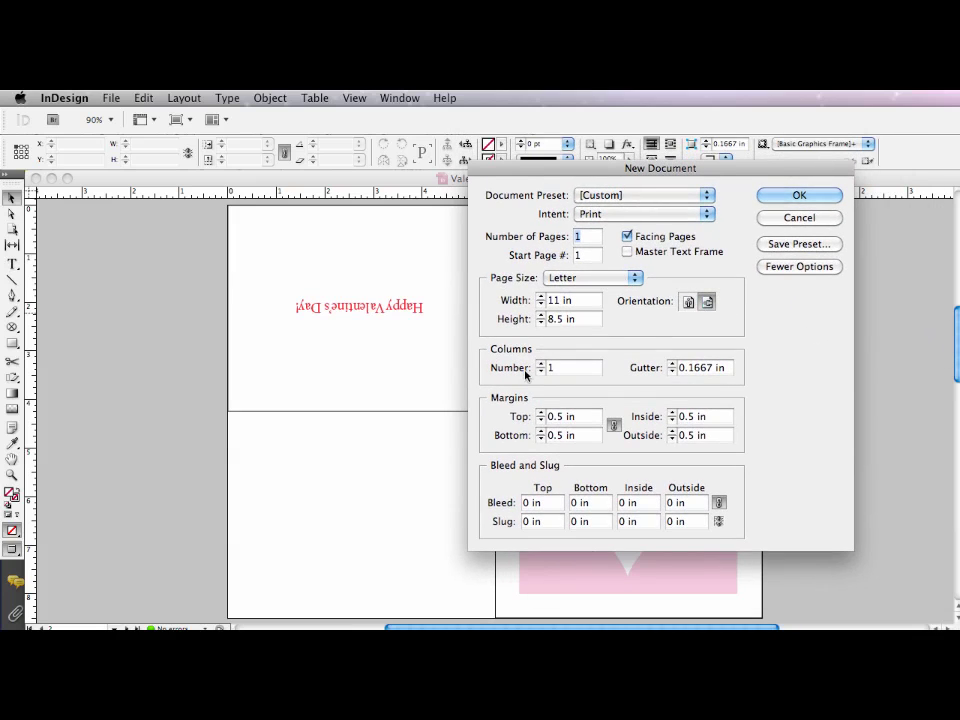
{"action": "left_click", "coordinate": [584, 421]}
{"action": "double_click", "coordinate": [549, 368]}
{"action": "type", "text": "2"}
{"action": "left_click_drag", "start_coordinate": [720, 368], "coordinate": [676, 367]}
{"action": "type", "text": "1i"}
{"action": "key", "text": "Tab"}
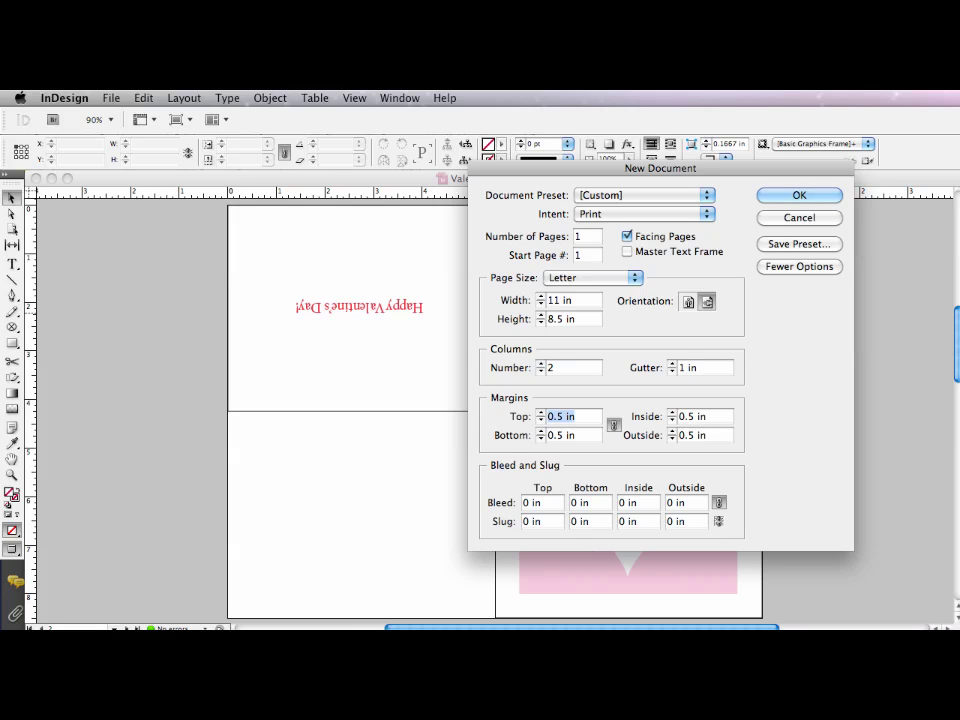
{"action": "left_click", "coordinate": [795, 197]}
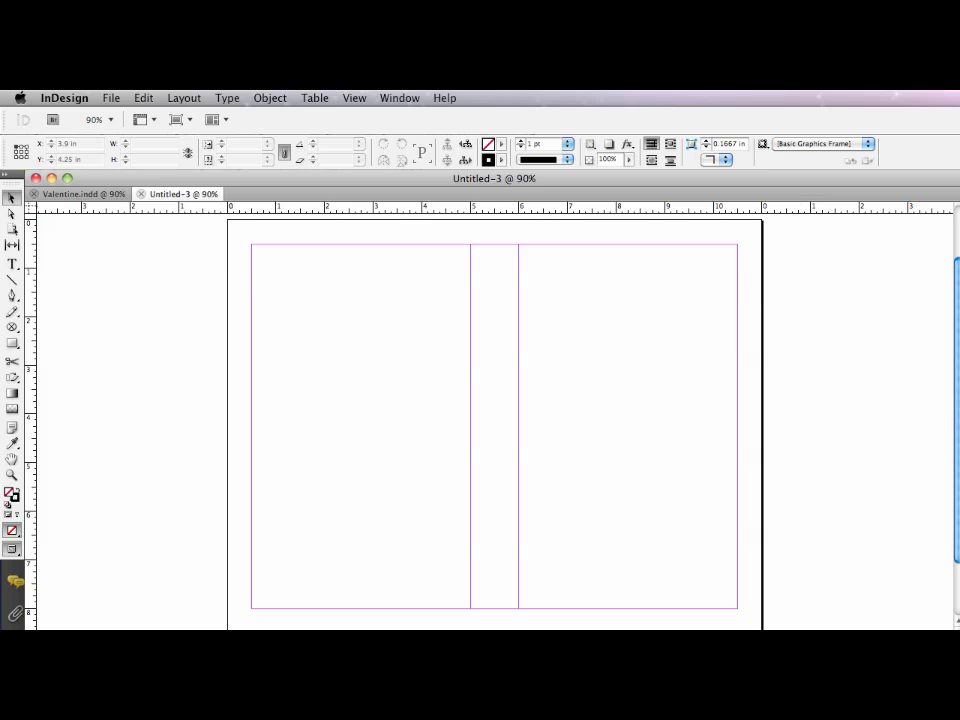
Step: Place horizontal ruler guides across the page at 3.75, 4.25 and 4.75 in
{"action": "left_click_drag", "start_coordinate": [495, 212], "coordinate": [497, 425]}
{"action": "left_click_drag", "start_coordinate": [493, 210], "coordinate": [502, 406]}
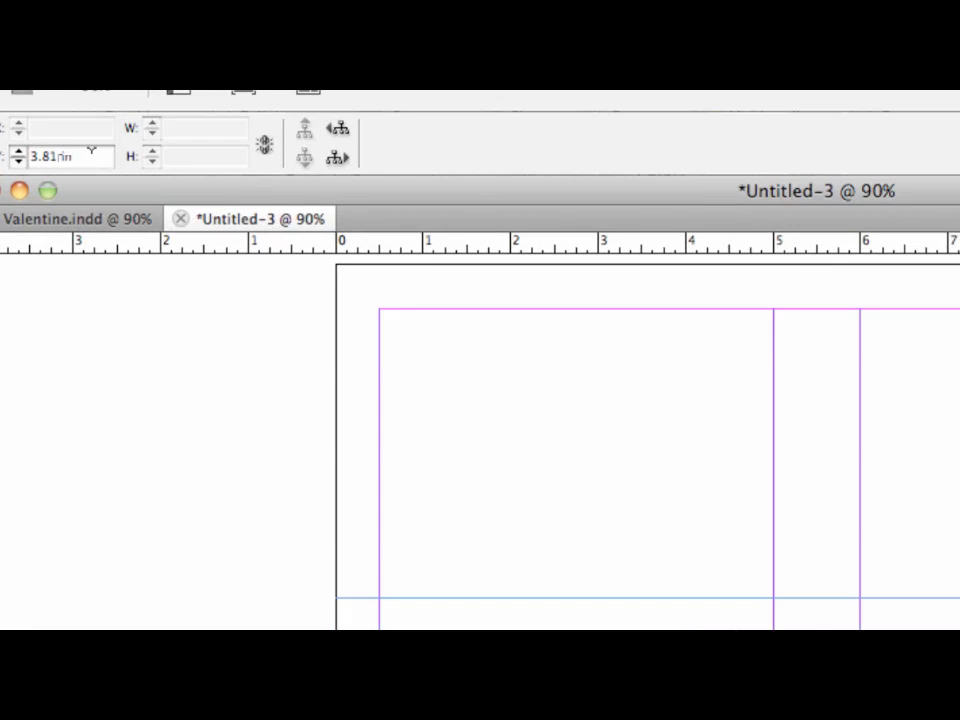
{"action": "key", "text": "Return"}
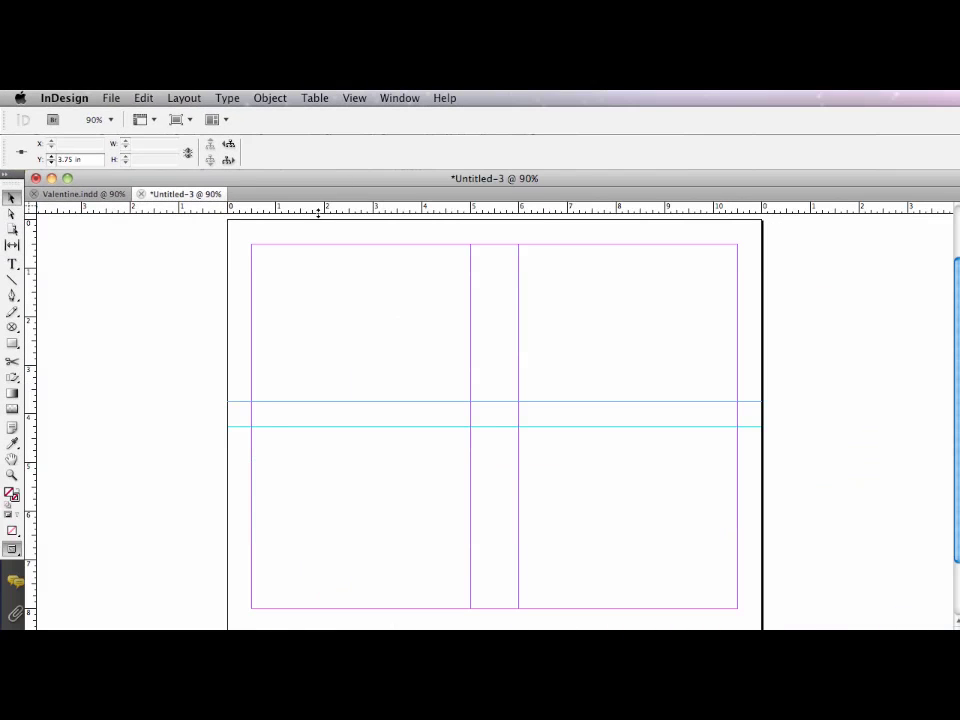
{"action": "left_click_drag", "start_coordinate": [312, 206], "coordinate": [400, 451]}
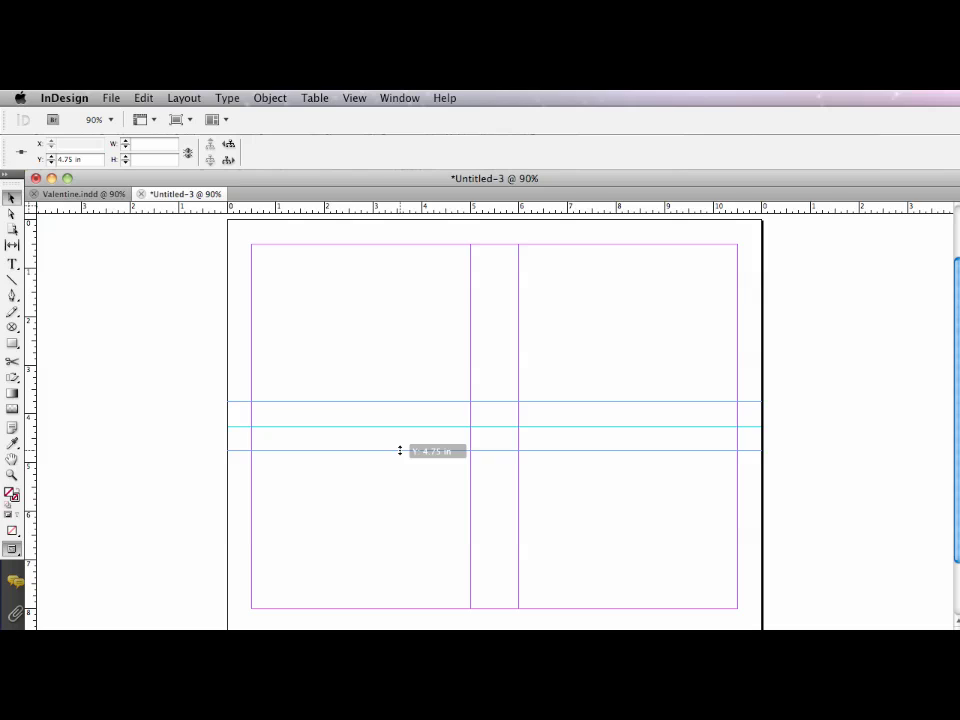
{"action": "left_click_drag", "start_coordinate": [400, 451], "coordinate": [400, 451]}
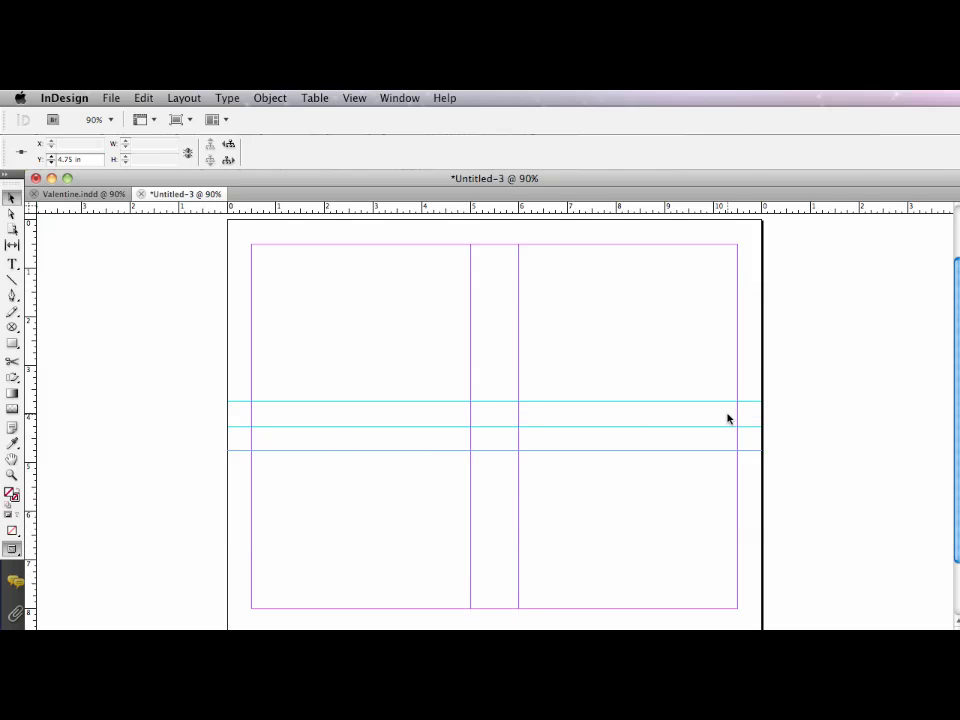
Step: Draw an empty text frame in the top-right panel and bring up the Glyphs panel
{"action": "left_click", "coordinate": [12, 263]}
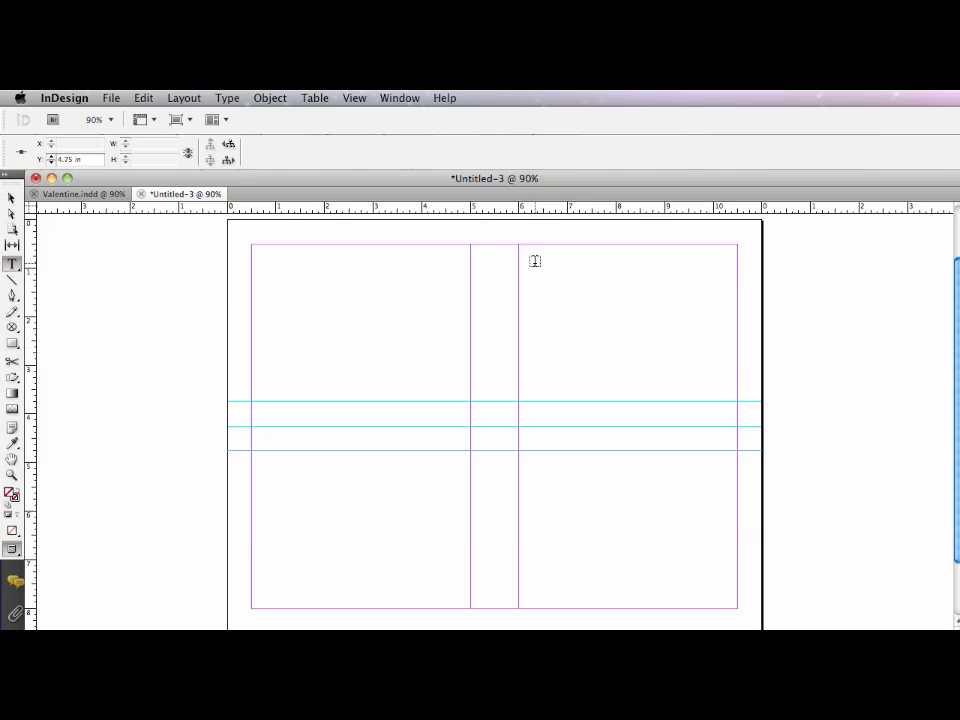
{"action": "left_click_drag", "start_coordinate": [534, 263], "coordinate": [628, 376]}
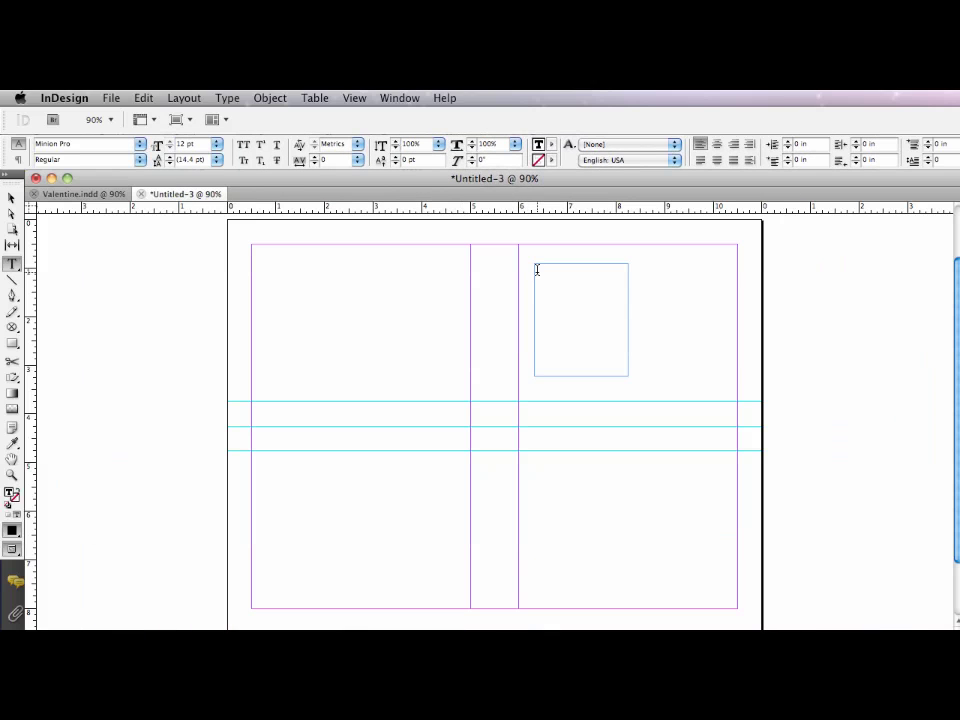
{"action": "left_click", "coordinate": [400, 98]}
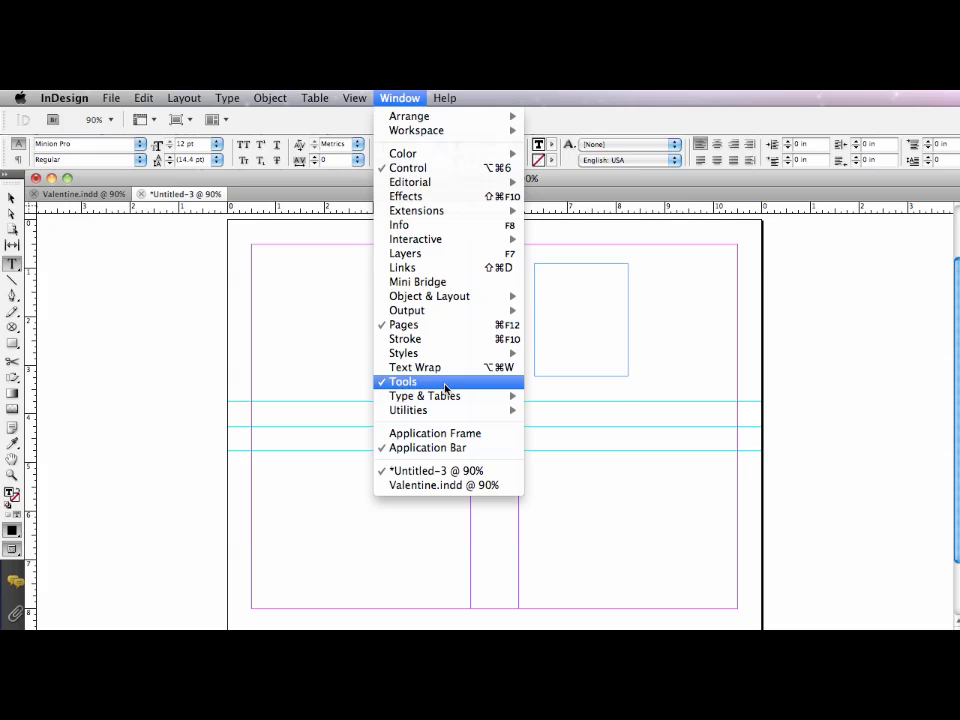
{"action": "mouse_move", "coordinate": [452, 396]}
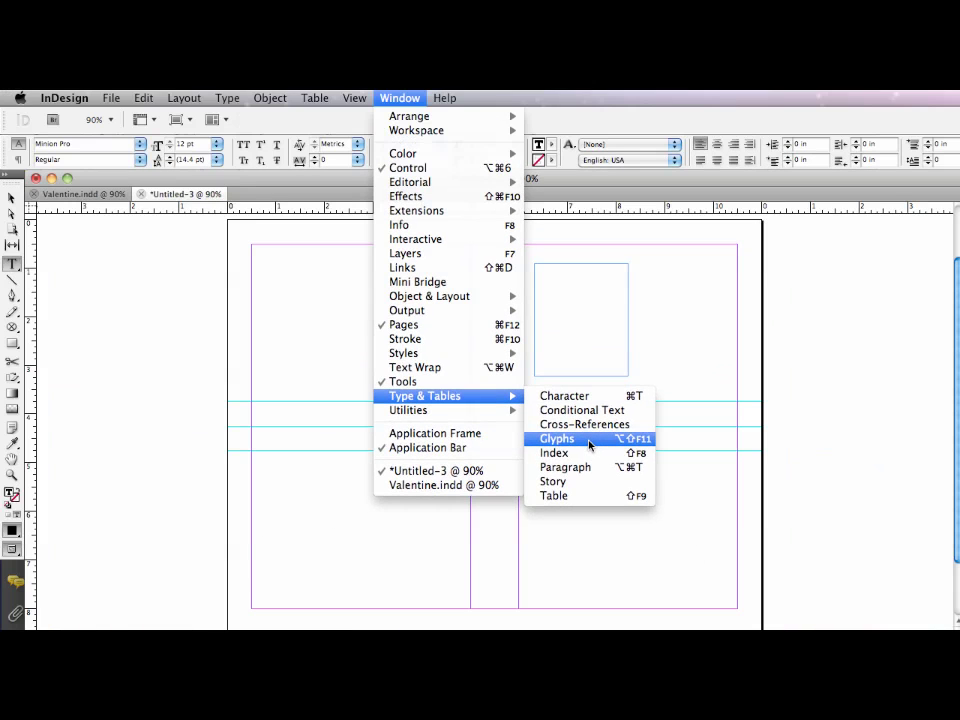
{"action": "key", "text": "Escape"}
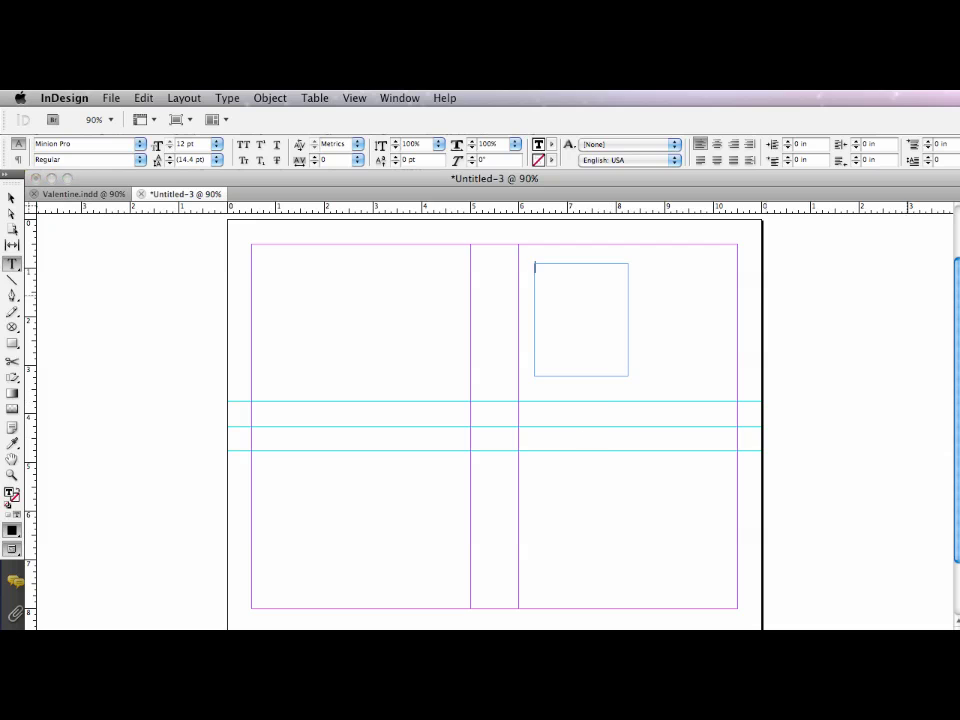
Step: Insert the Zapf Dingbats heart glyph at the start of the text frame, then close Glyphs
{"action": "left_click_drag", "start_coordinate": [839, 334], "coordinate": [376, 244]}
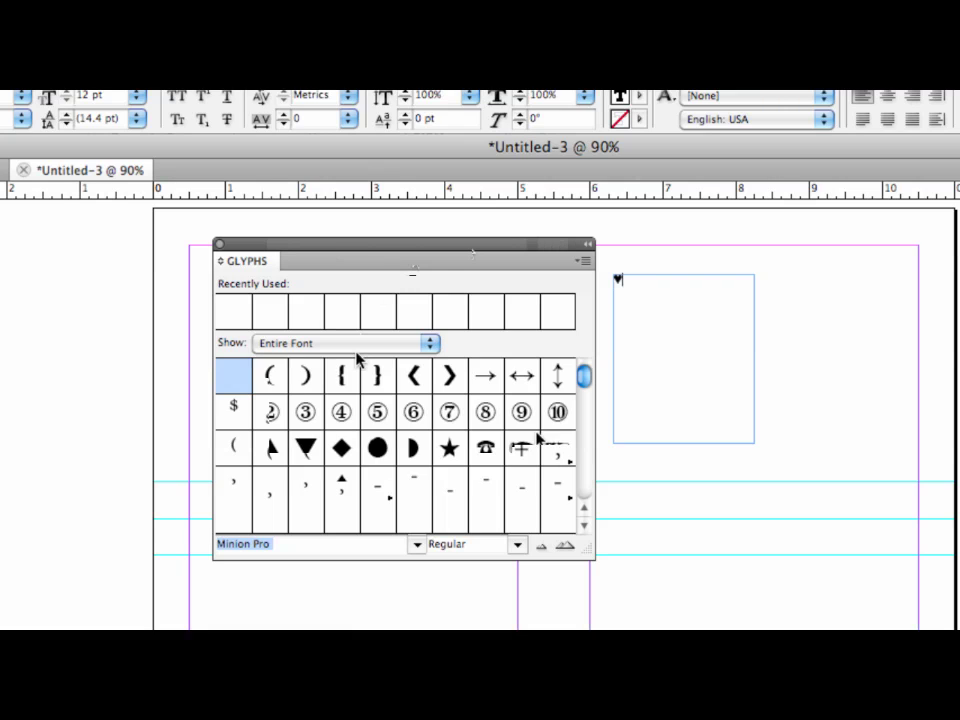
{"action": "left_click", "coordinate": [357, 352]}
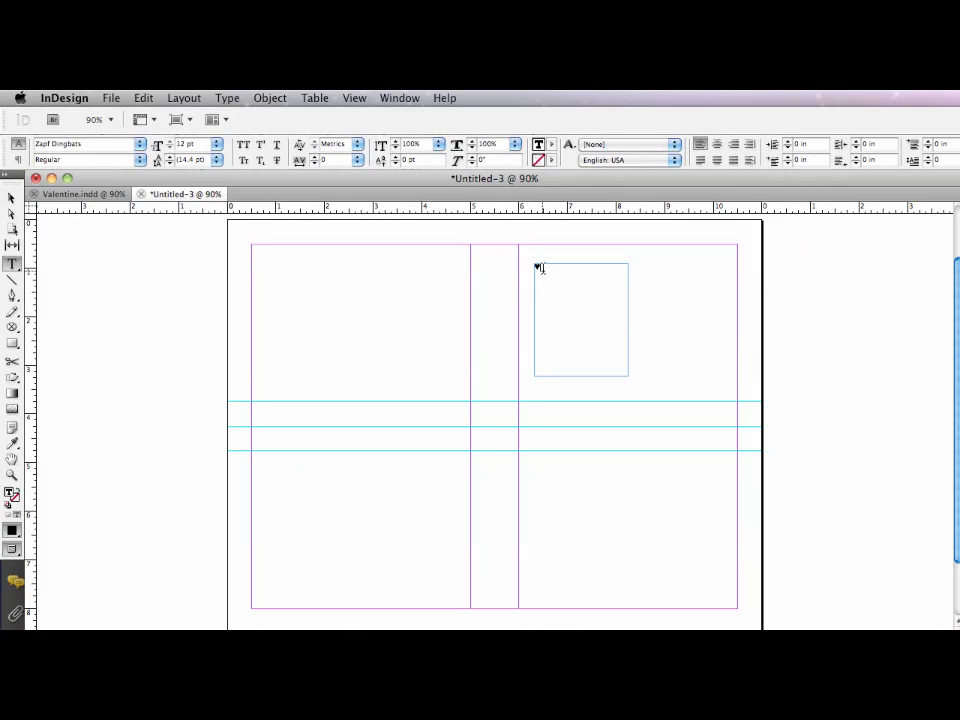
Step: Highlight the heart character and enlarge it to 84 pt
{"action": "left_click_drag", "start_coordinate": [540, 268], "coordinate": [520, 271]}
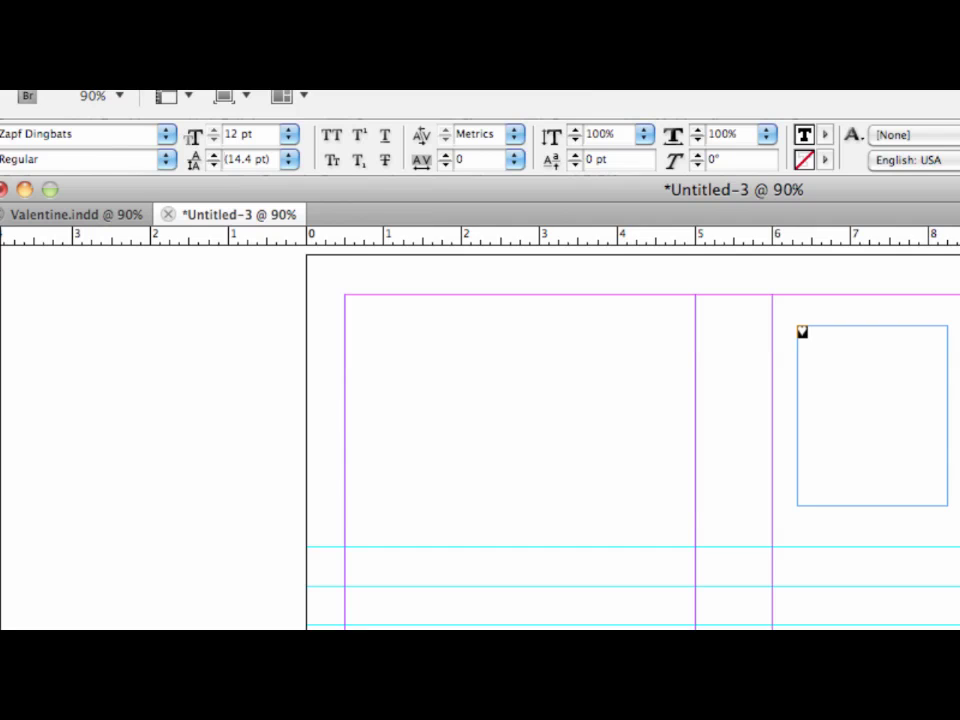
{"action": "key", "text": "Tab"}
{"action": "key", "text": "Return"}
{"action": "key", "text": "super+shift+period"}
{"action": "key", "text": "super+shift+period"}
{"action": "key", "text": "super+shift+period"}
{"action": "key", "text": "super+shift+period"}
{"action": "key", "text": "super+shift+period"}
{"action": "key", "text": "super+shift+period"}
{"action": "key", "text": "super+shift+period"}
{"action": "key", "text": "super+shift+period"}
{"action": "key", "text": "super+shift+period"}
{"action": "key", "text": "super+shift+period"}
{"action": "key", "text": "super+shift+period"}
{"action": "key", "text": "super+shift+period"}
{"action": "key", "text": "super+shift+period"}
{"action": "key", "text": "super+shift+period"}
{"action": "key", "text": "super+shift+period"}
{"action": "key", "text": "super+shift+period"}
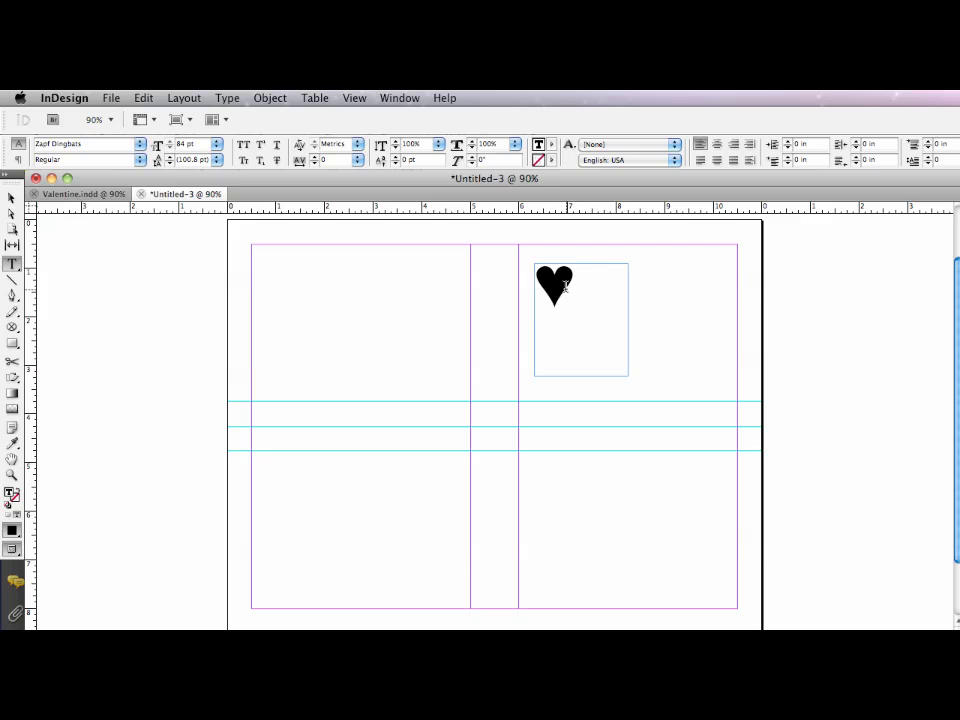
{"action": "key", "text": "Escape"}
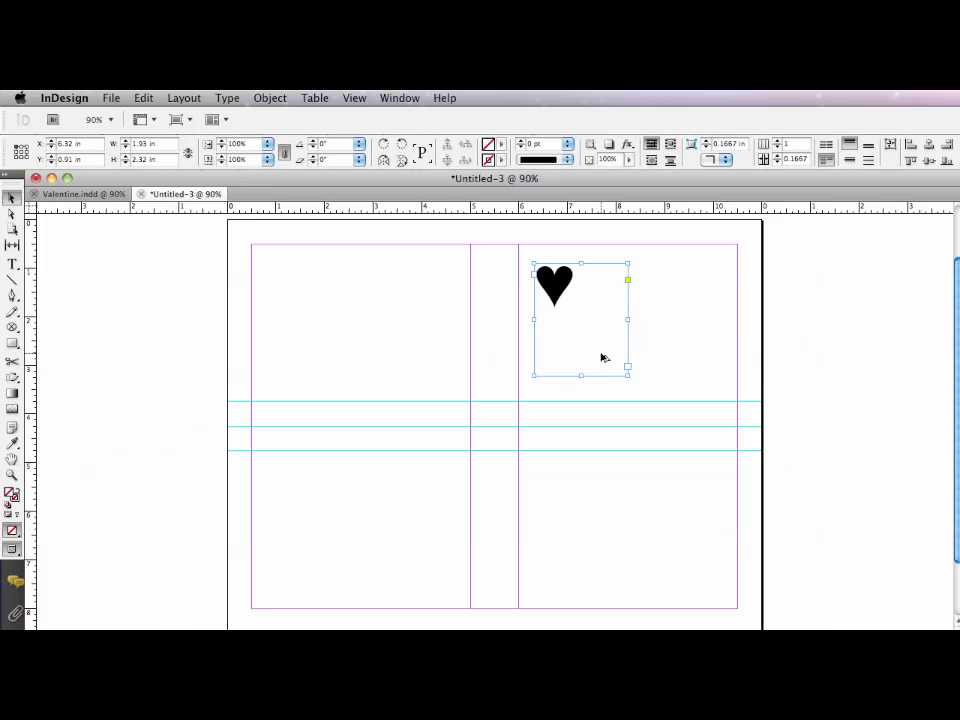
Step: Convert the heart character to outlines and zoom in closely on it
{"action": "left_click", "coordinate": [219, 97]}
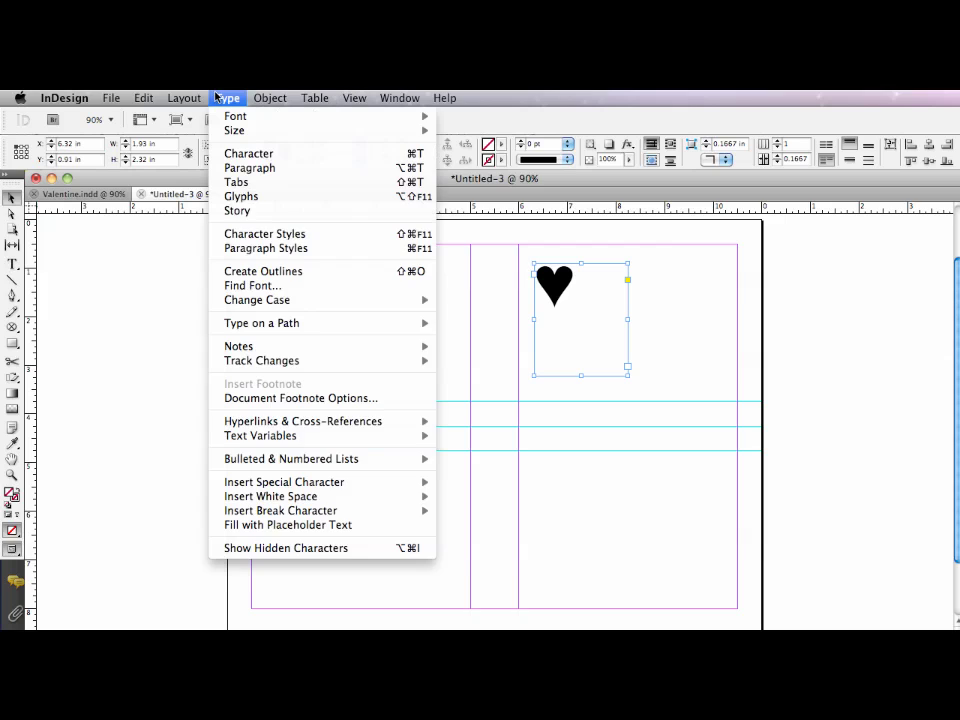
{"action": "left_click", "coordinate": [305, 272]}
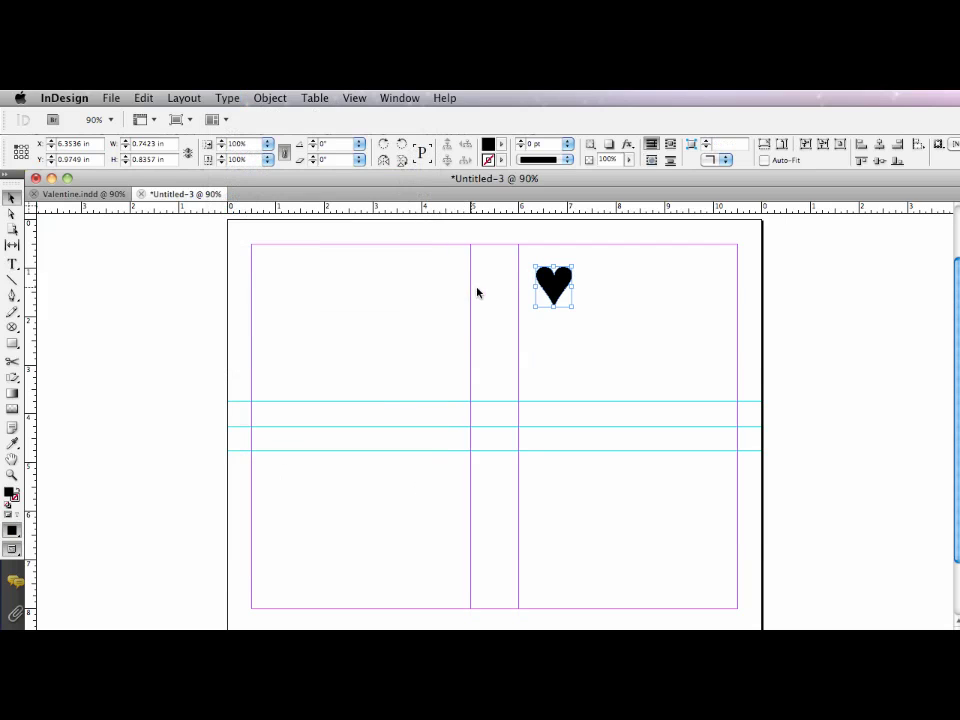
{"action": "left_click_drag", "start_coordinate": [496, 250], "coordinate": [621, 343]}
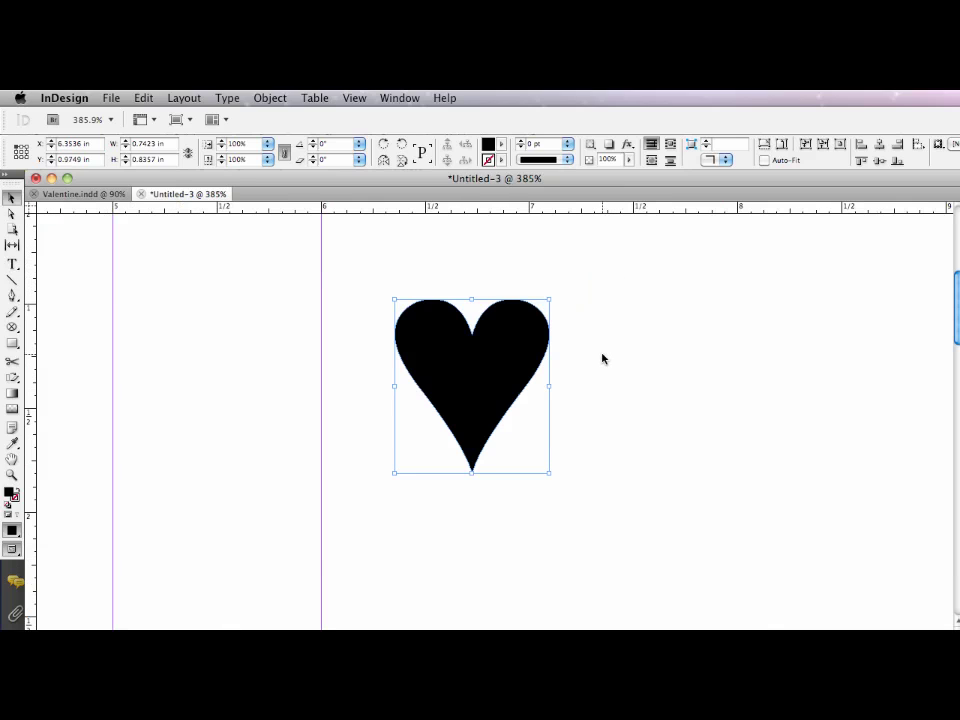
{"action": "left_click", "coordinate": [588, 360]}
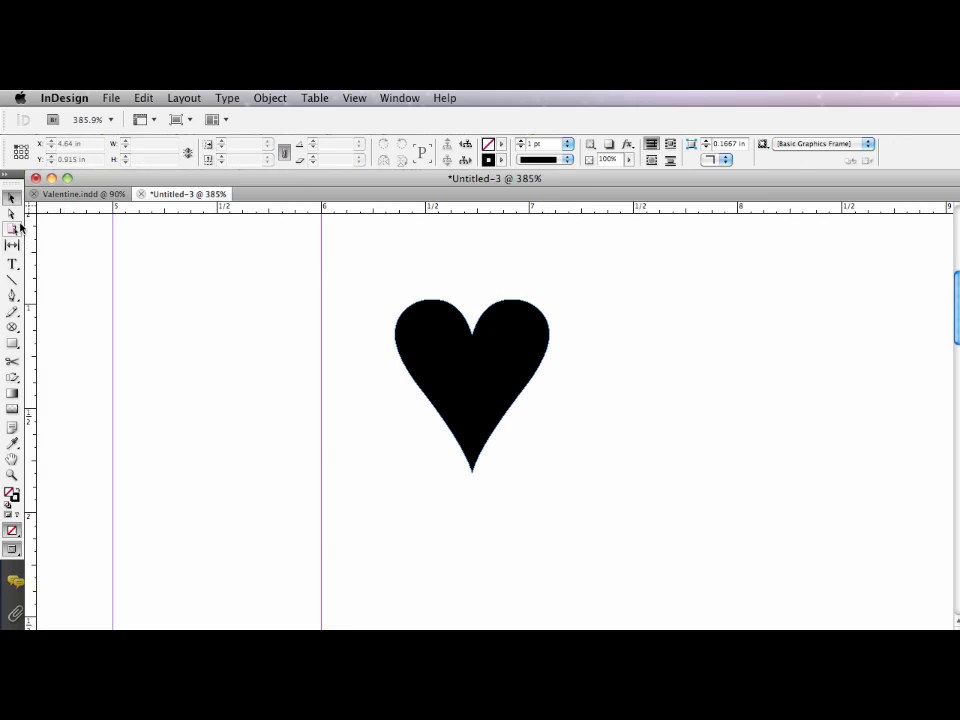
Step: Pull the heart's right and left lobe segments outward with the Direct Selection tool
{"action": "left_click", "coordinate": [12, 213]}
{"action": "left_click", "coordinate": [522, 358]}
{"action": "left_click", "coordinate": [525, 357]}
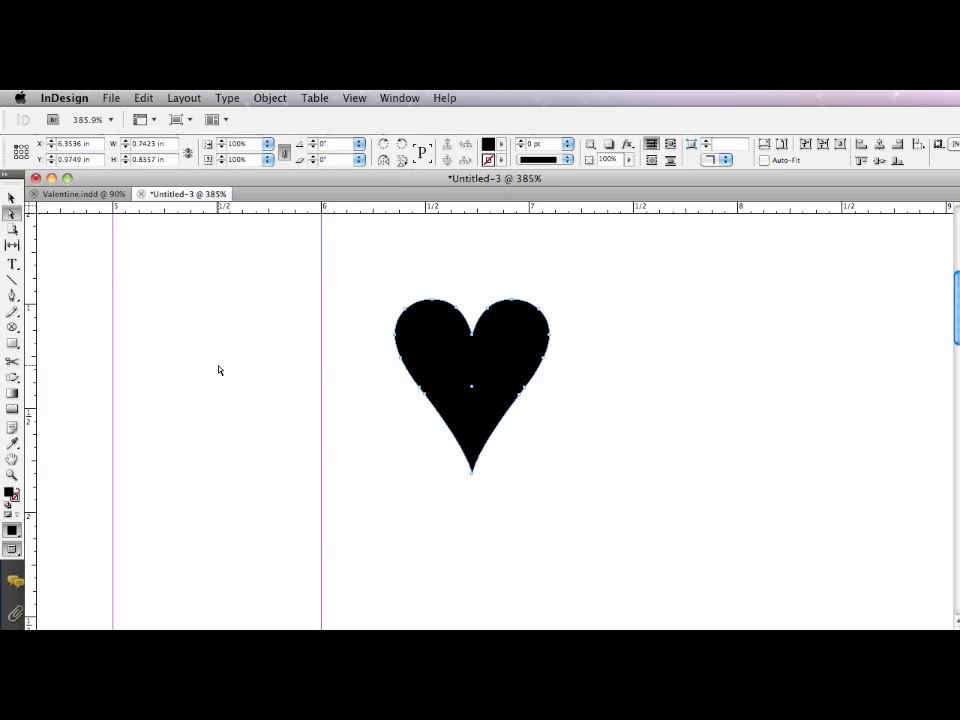
{"action": "left_click", "coordinate": [12, 295]}
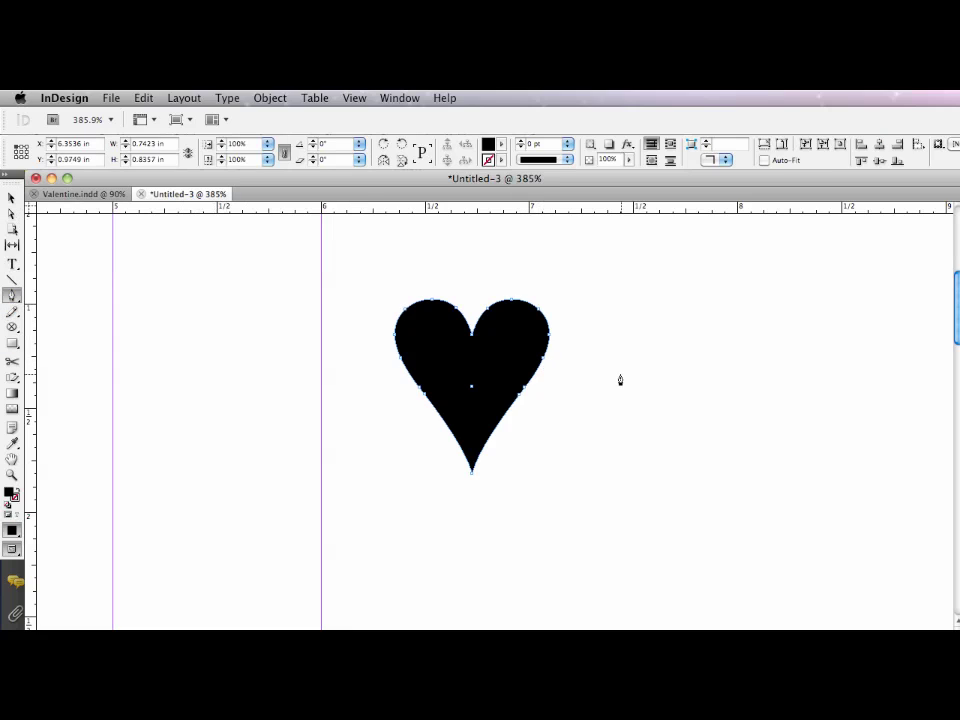
{"action": "left_click", "coordinate": [12, 213]}
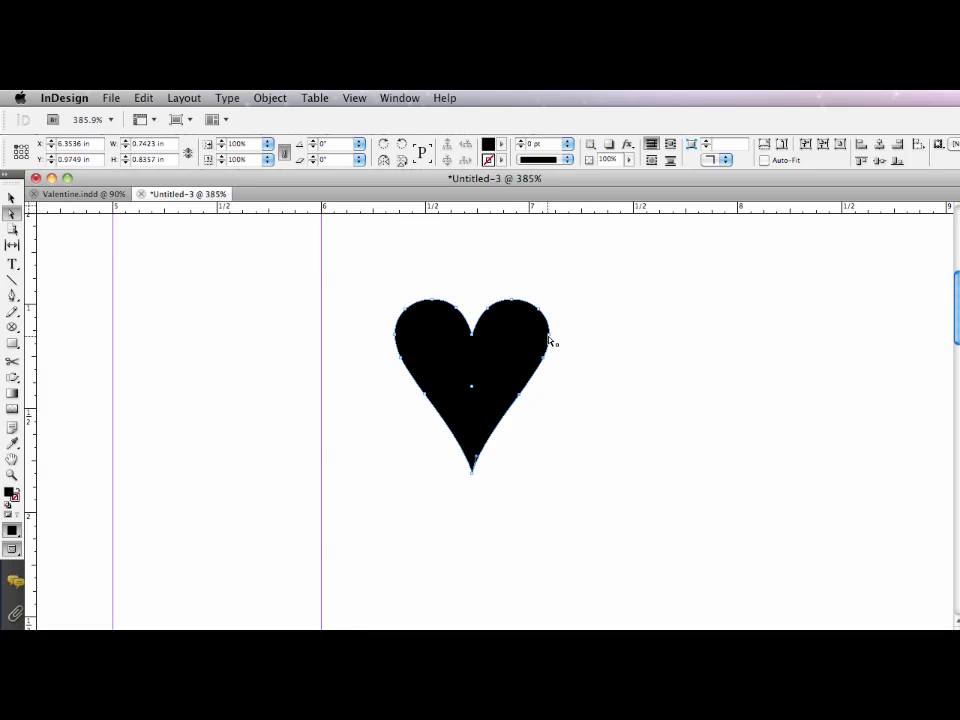
{"action": "left_click_drag", "start_coordinate": [549, 342], "coordinate": [548, 340]}
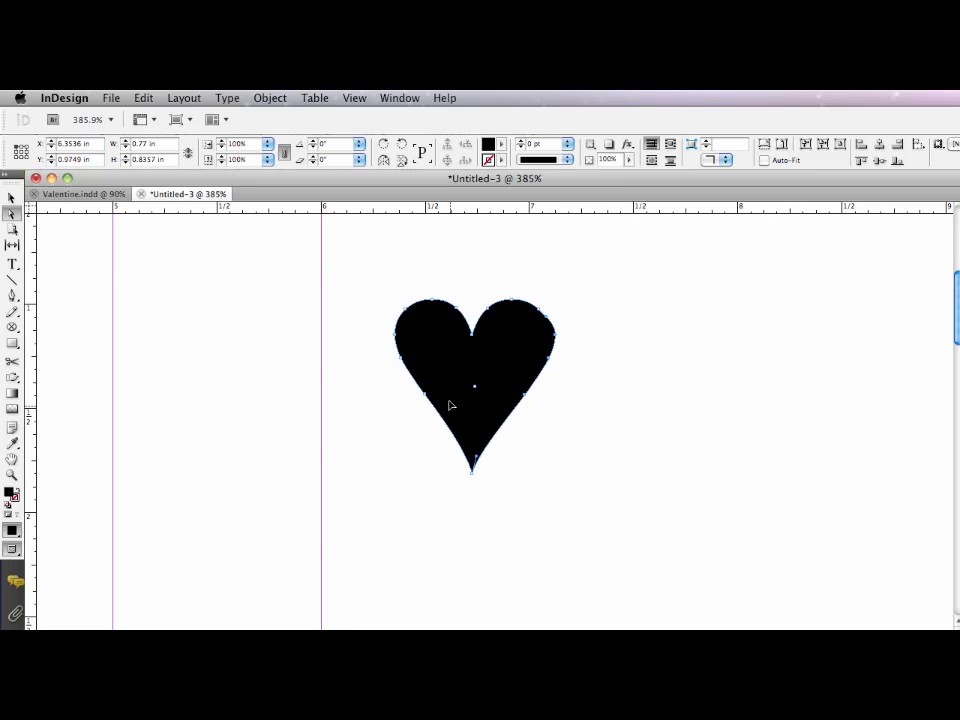
{"action": "left_click", "coordinate": [403, 362]}
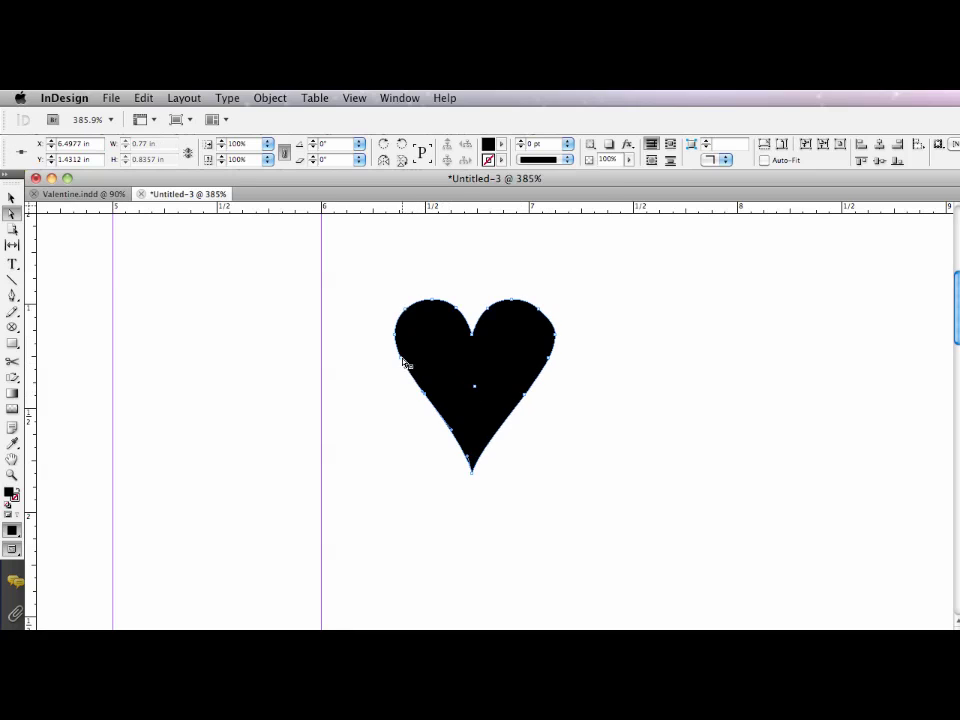
{"action": "left_click", "coordinate": [397, 340]}
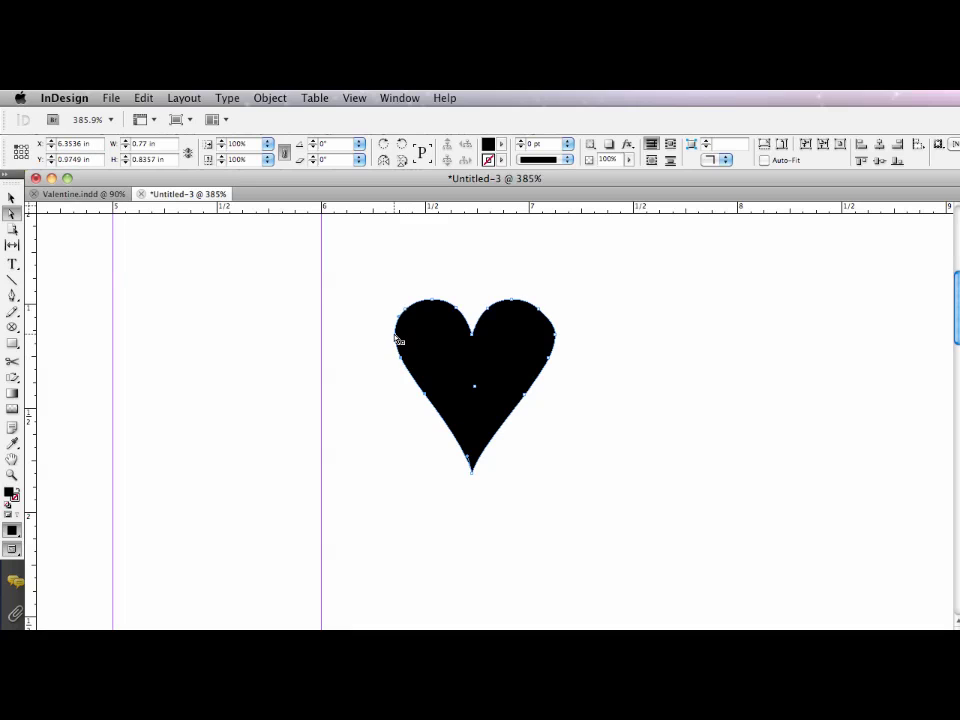
{"action": "left_click_drag", "start_coordinate": [397, 340], "coordinate": [390, 338]}
Step: Adjust direction handles on the heart's top anchors and center notch to even out both lobes
{"action": "left_click", "coordinate": [640, 414]}
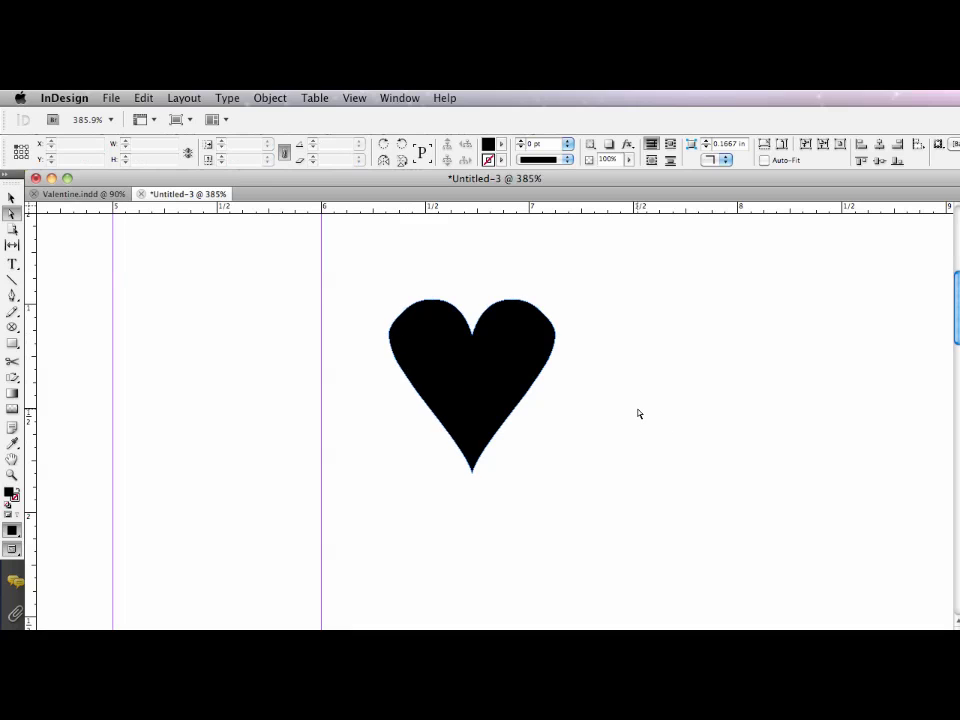
{"action": "left_click", "coordinate": [553, 330]}
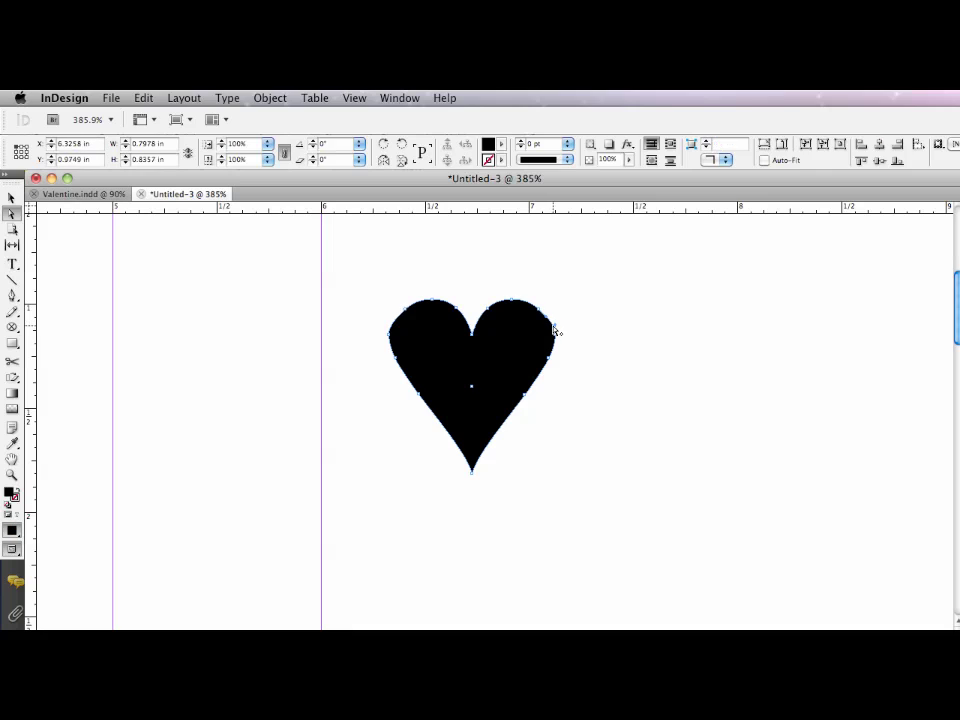
{"action": "left_click", "coordinate": [12, 295]}
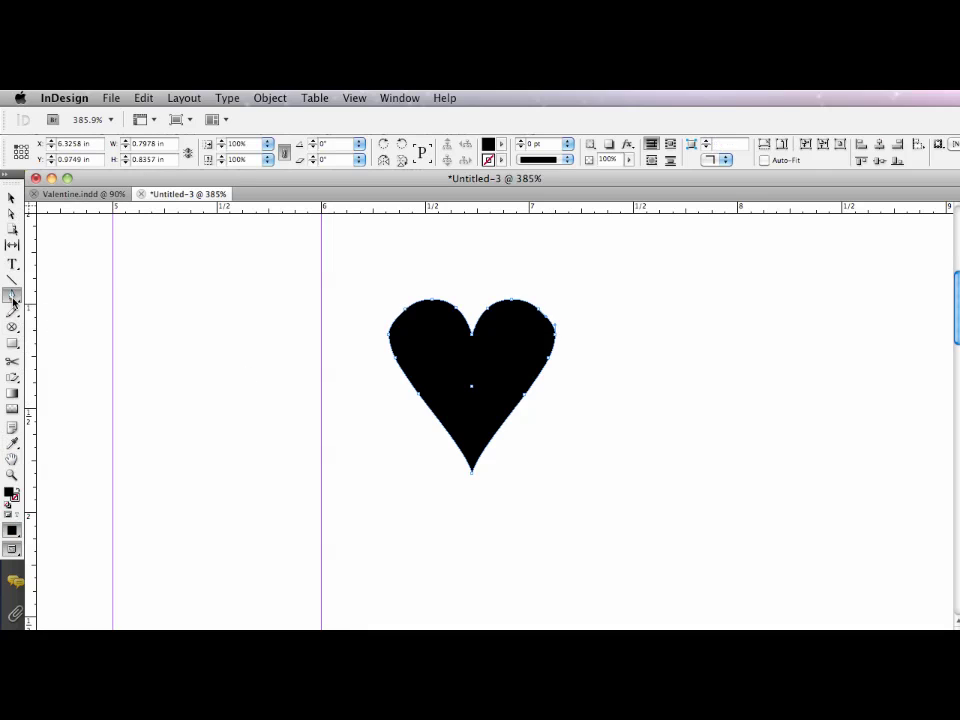
{"action": "left_click", "coordinate": [512, 301]}
{"action": "left_click_drag", "start_coordinate": [529, 302], "coordinate": [484, 300]}
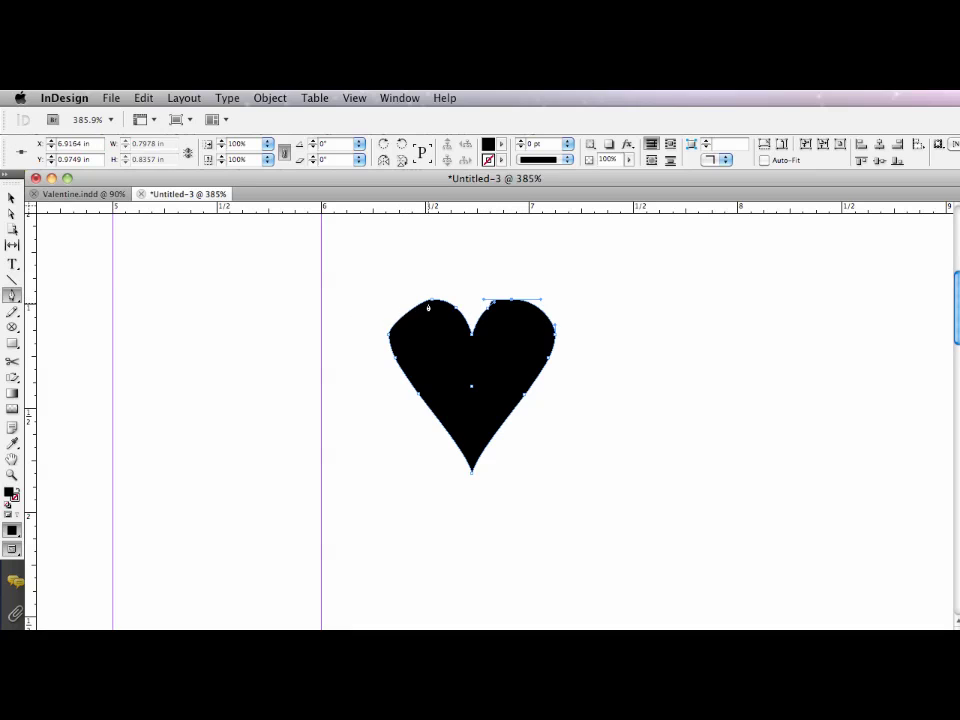
{"action": "left_click_drag", "start_coordinate": [432, 302], "coordinate": [393, 303]}
{"action": "left_click_drag", "start_coordinate": [471, 303], "coordinate": [492, 300]}
{"action": "left_click", "coordinate": [512, 301]}
Step: Scale the heart up about 220%, shift it right, then view Valentine.indd for reference
{"action": "key", "text": "super+0"}
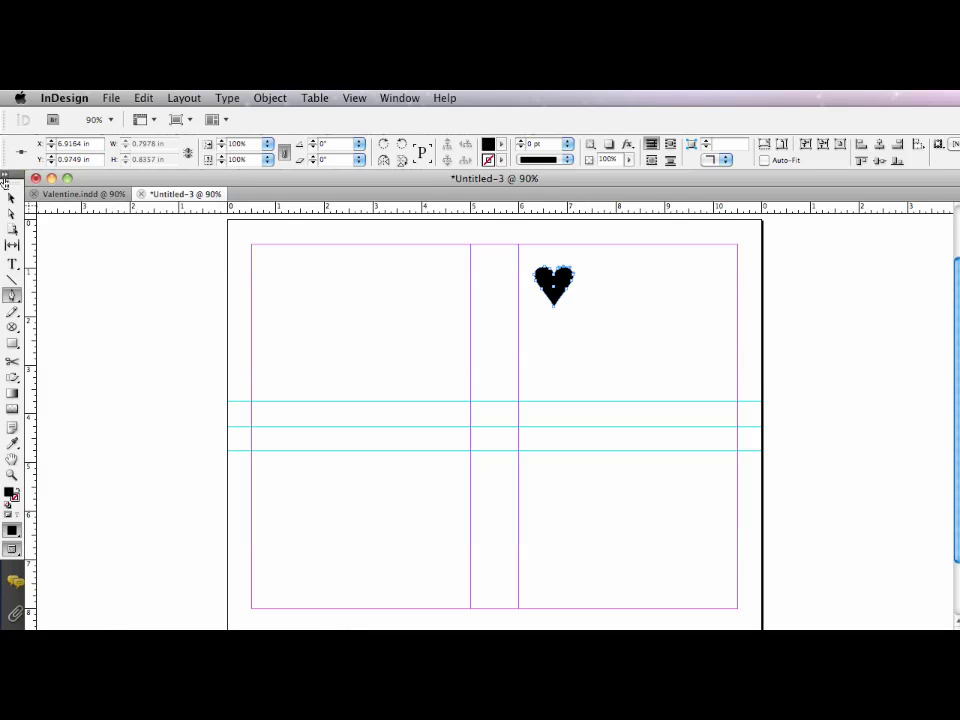
{"action": "left_click", "coordinate": [11, 197]}
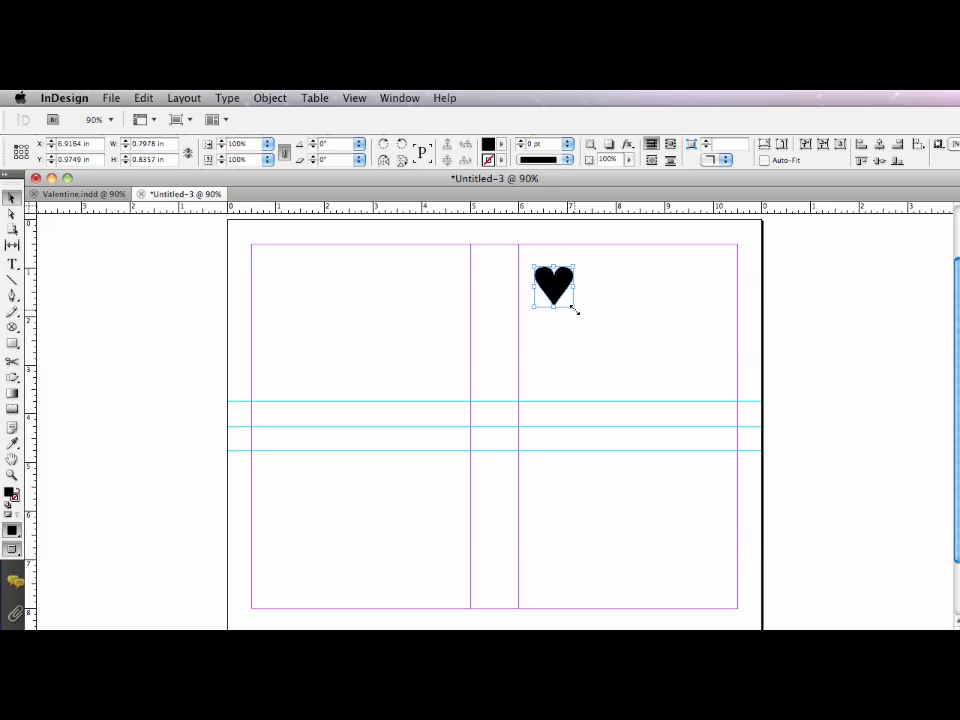
{"action": "left_click_drag", "start_coordinate": [573, 309], "coordinate": [636, 363]}
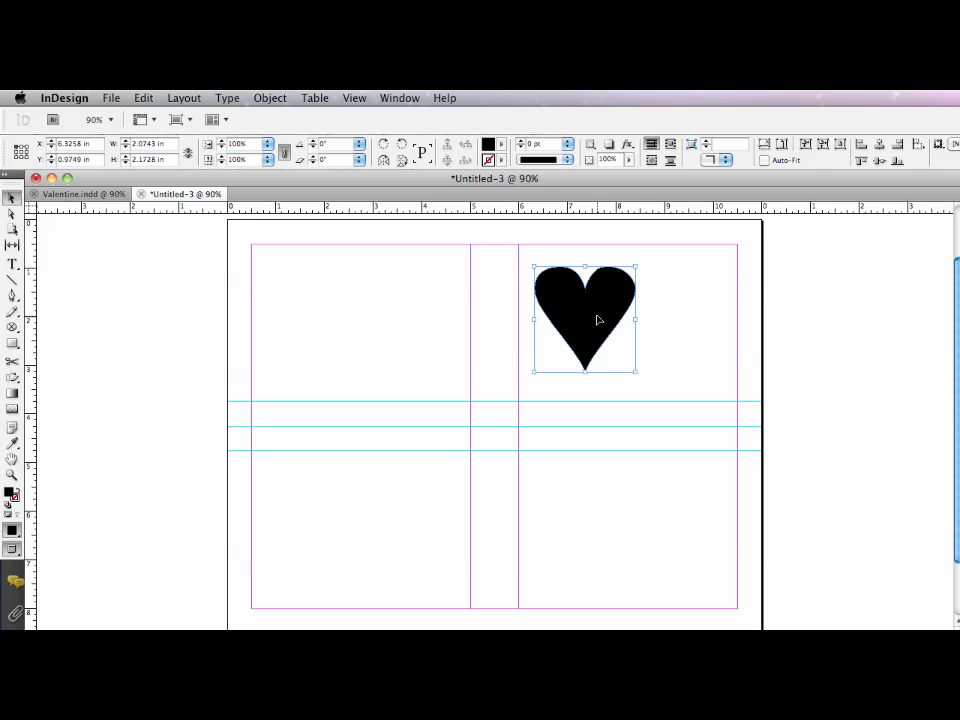
{"action": "left_click_drag", "start_coordinate": [598, 320], "coordinate": [644, 312]}
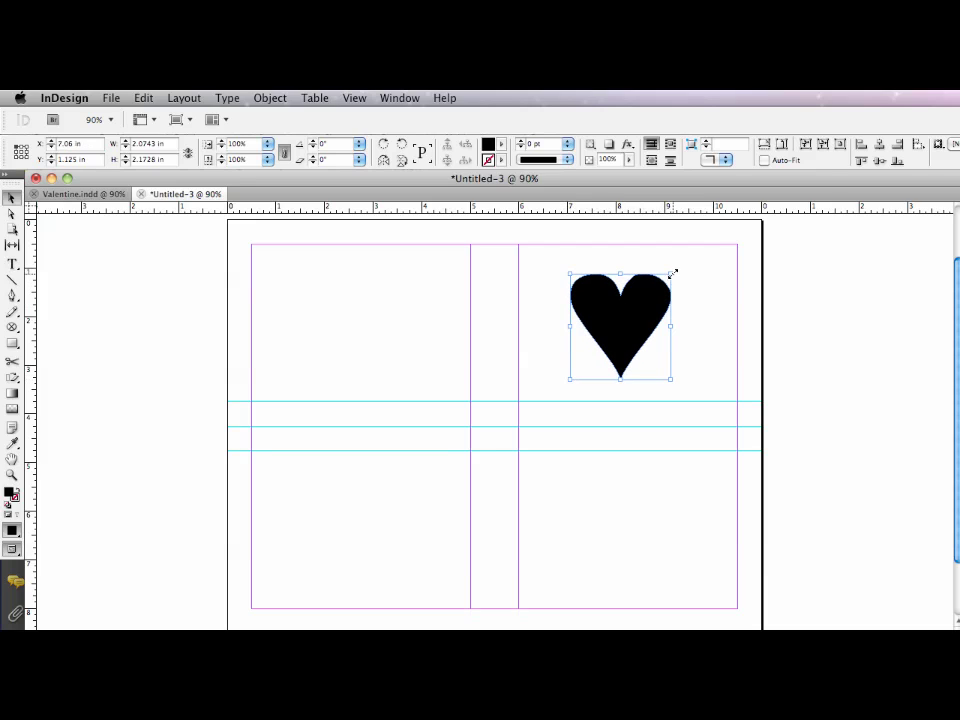
{"action": "left_click_drag", "start_coordinate": [670, 273], "coordinate": [667, 280]}
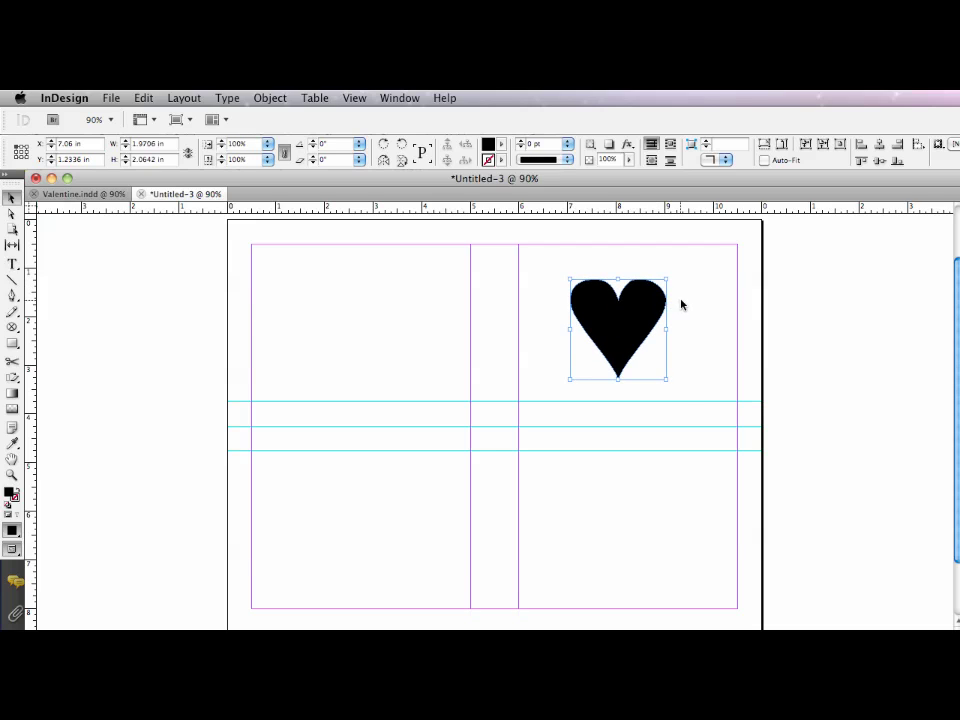
{"action": "left_click", "coordinate": [54, 196]}
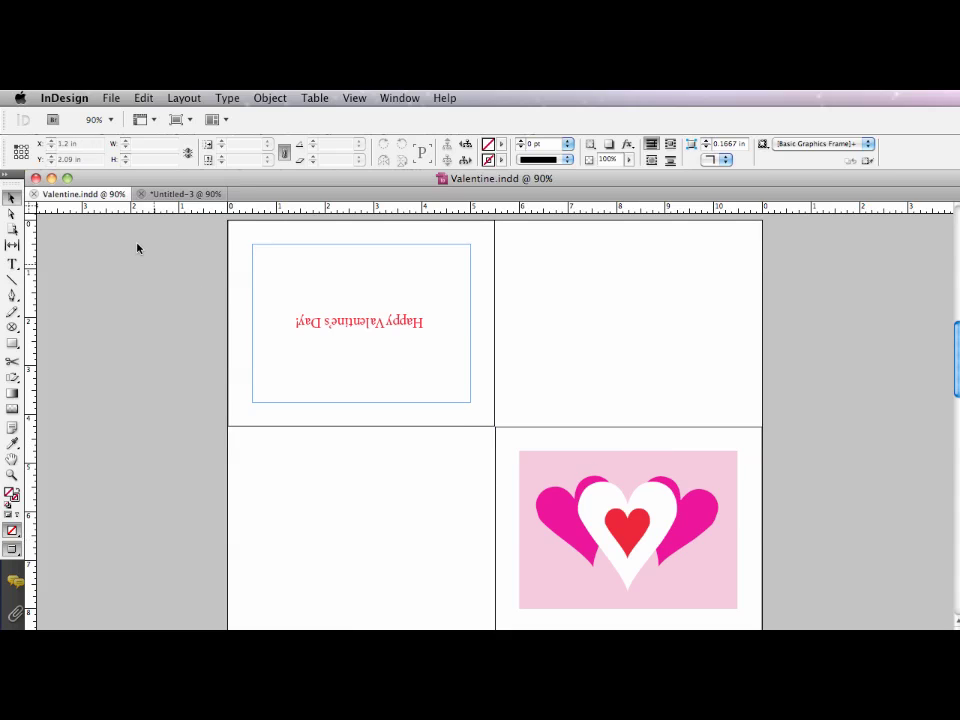
Step: Return to the Untitled-3 document with the outlined heart
{"action": "left_click", "coordinate": [180, 194]}
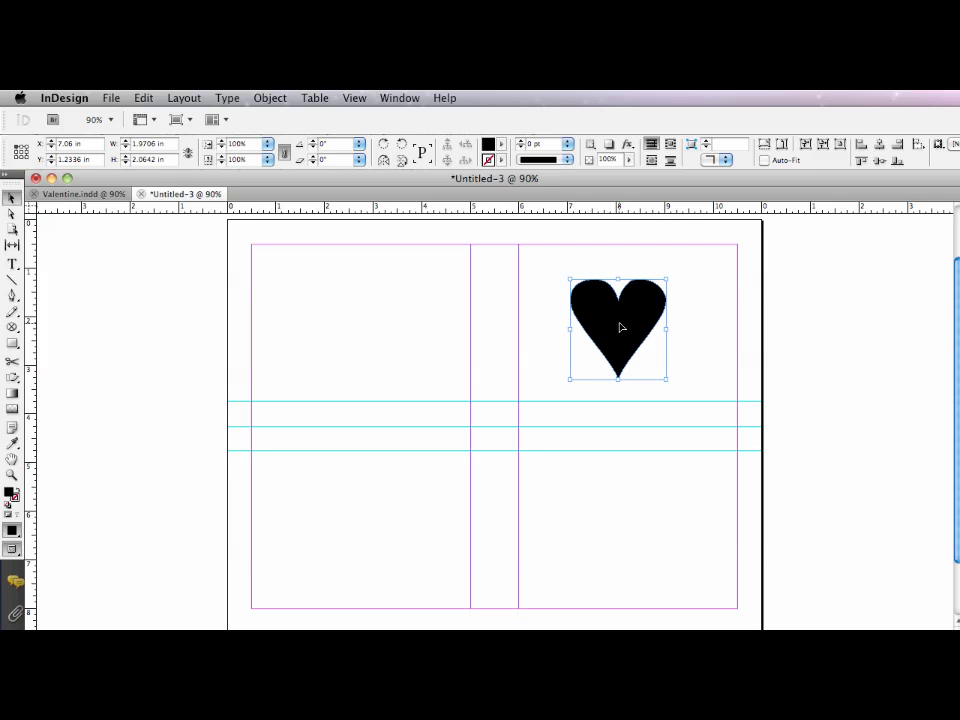
Step: Move the heart into the lower-right panel, remove its fill, and place magenta copies behind it on both sides
{"action": "left_click_drag", "start_coordinate": [620, 327], "coordinate": [630, 522]}
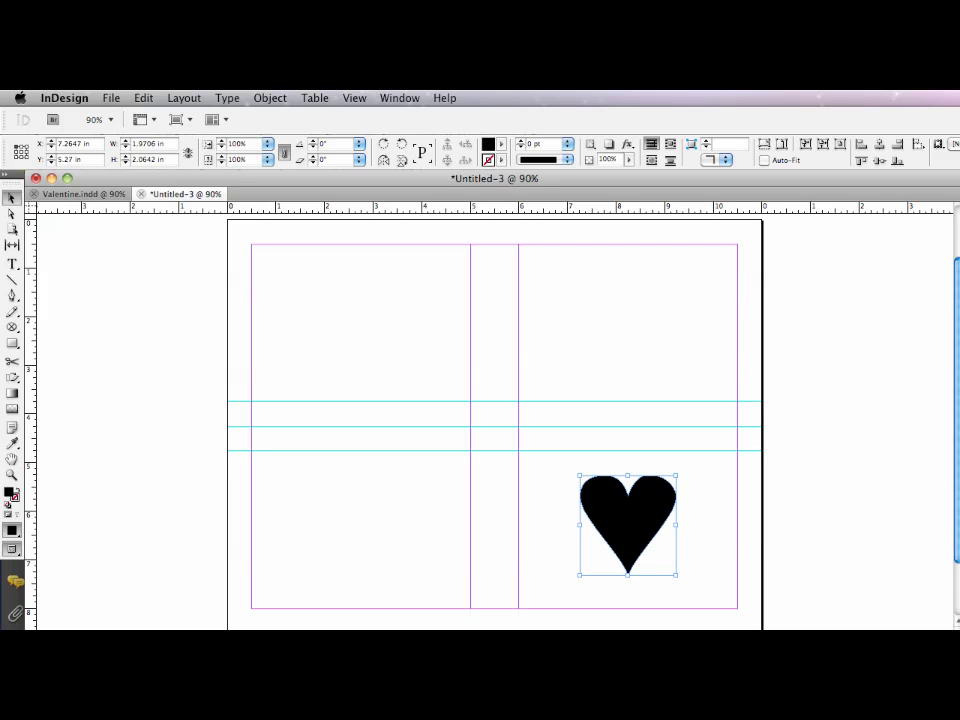
{"action": "key", "text": "slash"}
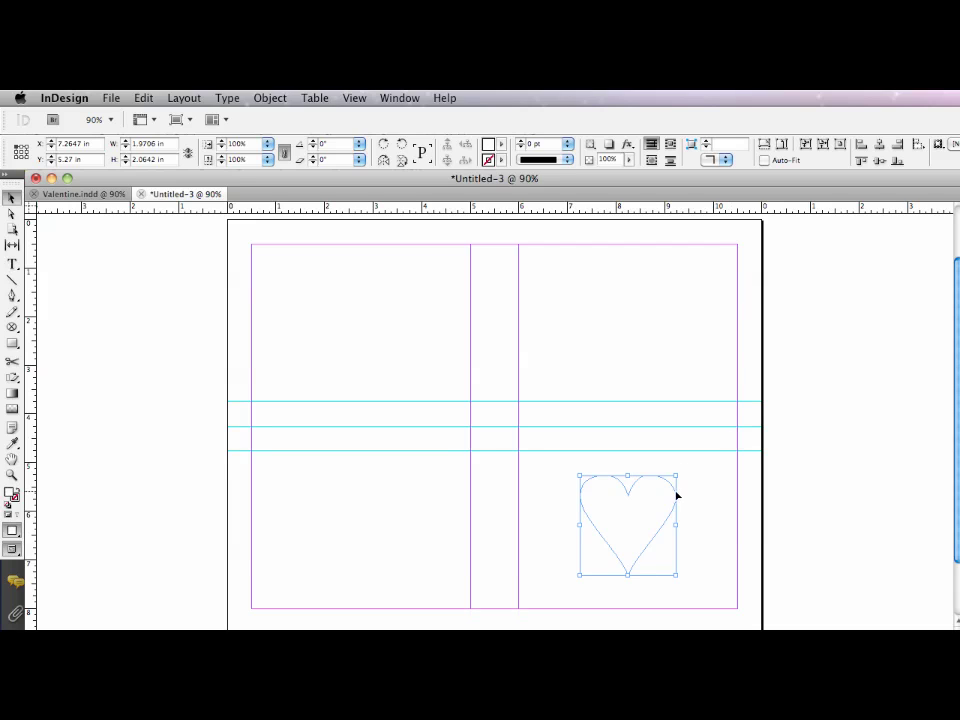
{"action": "left_click_drag", "start_coordinate": [661, 506], "coordinate": [707, 508]}
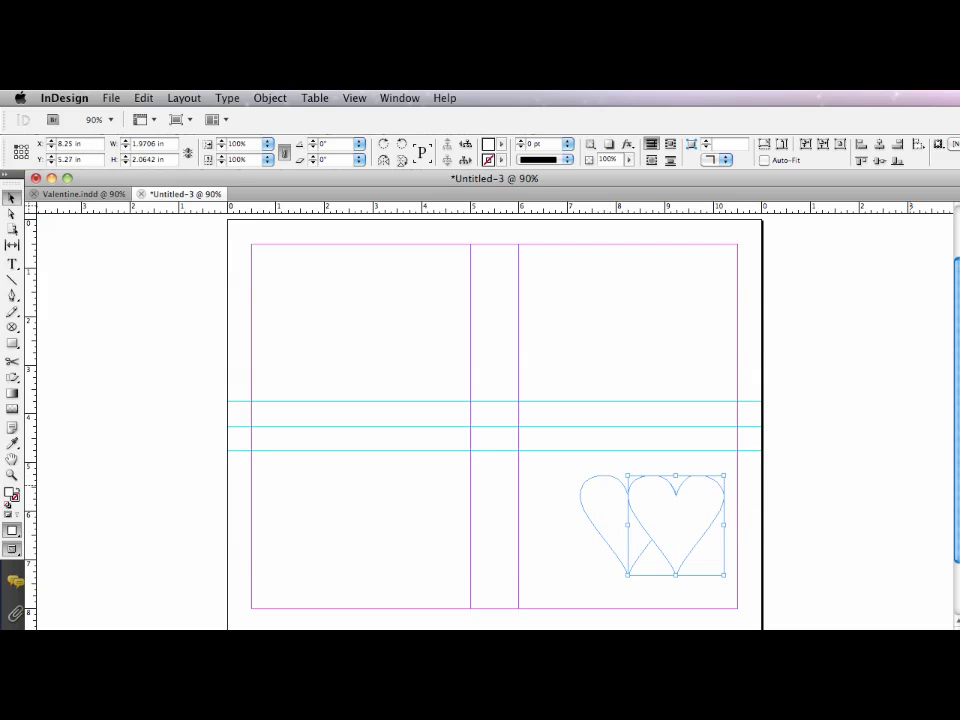
{"action": "key", "text": "comma"}
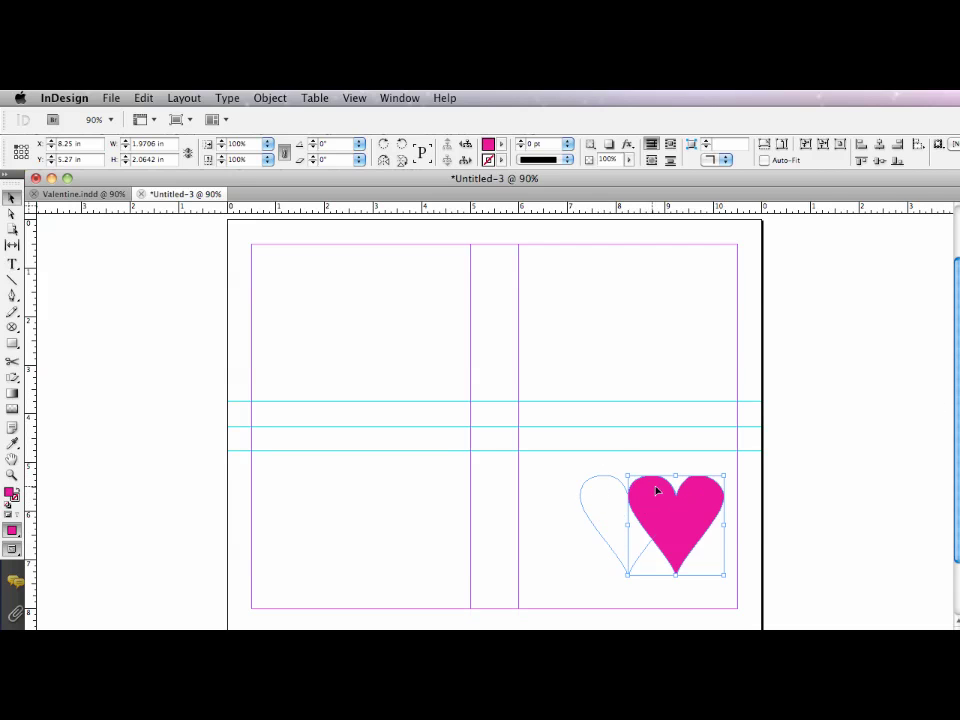
{"action": "key", "text": "super+bracketleft"}
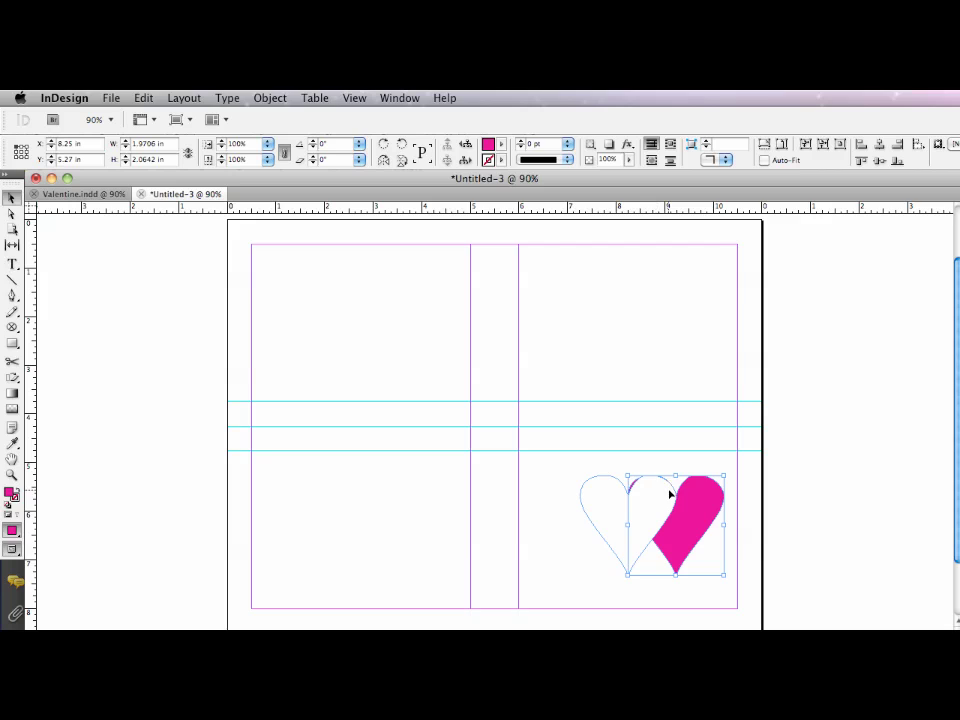
{"action": "left_click_drag", "start_coordinate": [701, 501], "coordinate": [560, 522]}
Step: Nudge the hearts up, shrink them together slightly, and ungroup them
{"action": "left_click_drag", "start_coordinate": [688, 523], "coordinate": [694, 511]}
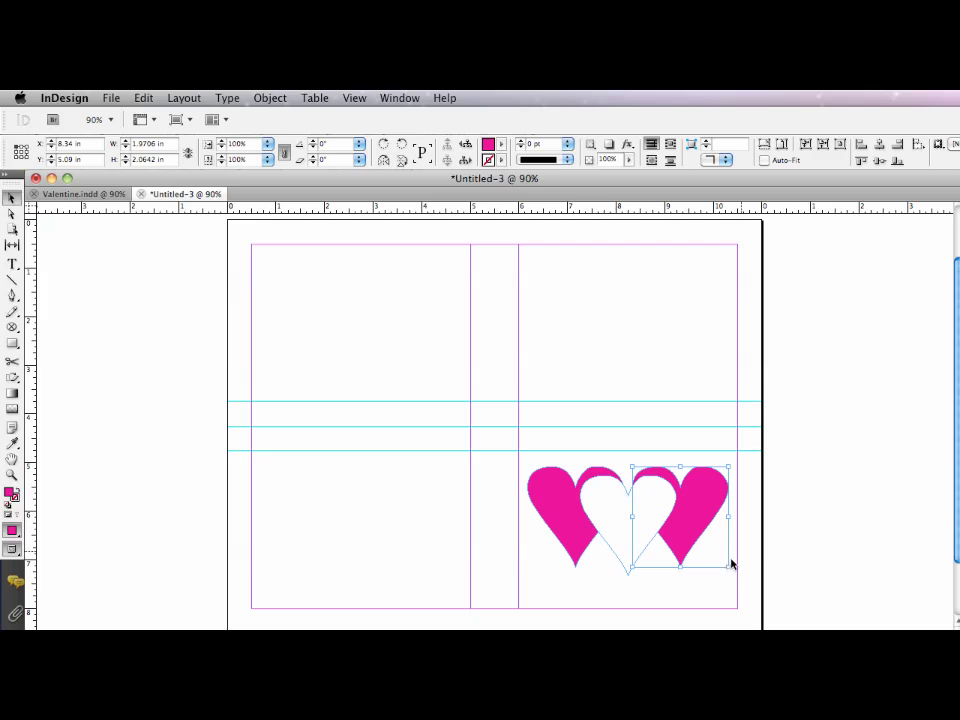
{"action": "left_click", "coordinate": [564, 527], "text": "shift"}
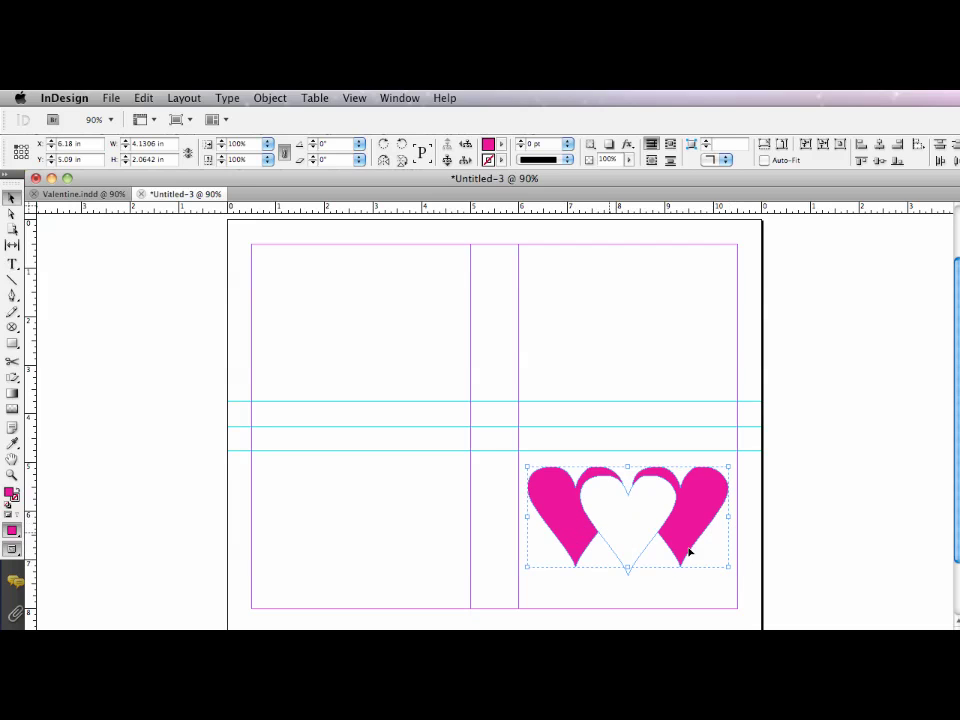
{"action": "left_click_drag", "start_coordinate": [729, 567], "coordinate": [705, 553]}
{"action": "left_click_drag", "start_coordinate": [691, 492], "coordinate": [709, 499]}
{"action": "key", "text": "super+shift+g"}
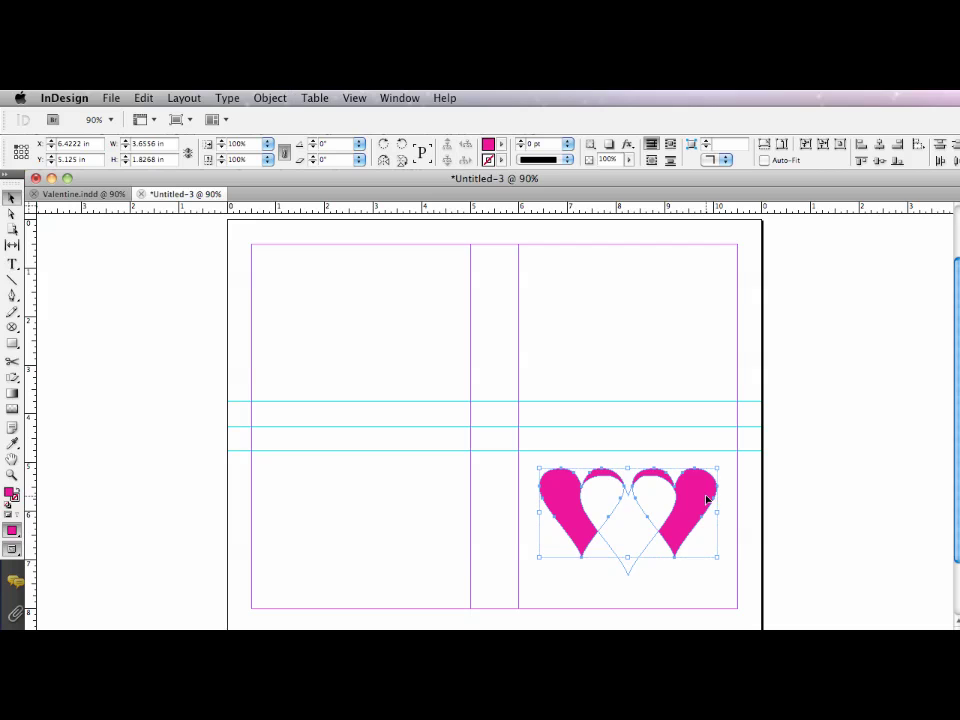
Step: Tilt the right magenta heart about -9° and the left magenta heart 15°
{"action": "left_click", "coordinate": [720, 491]}
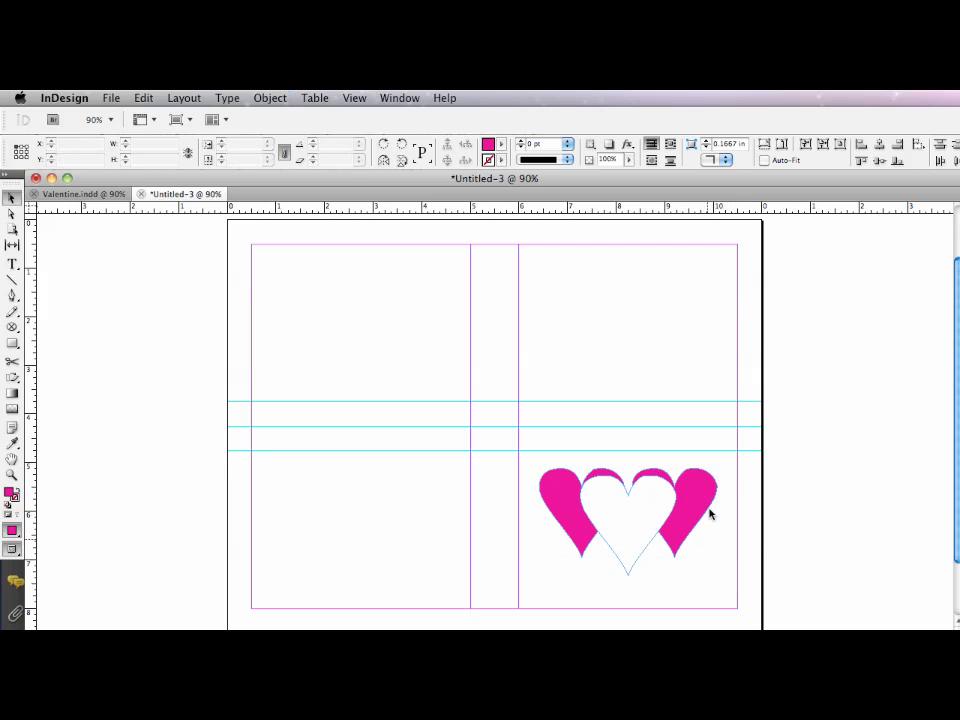
{"action": "left_click", "coordinate": [714, 489]}
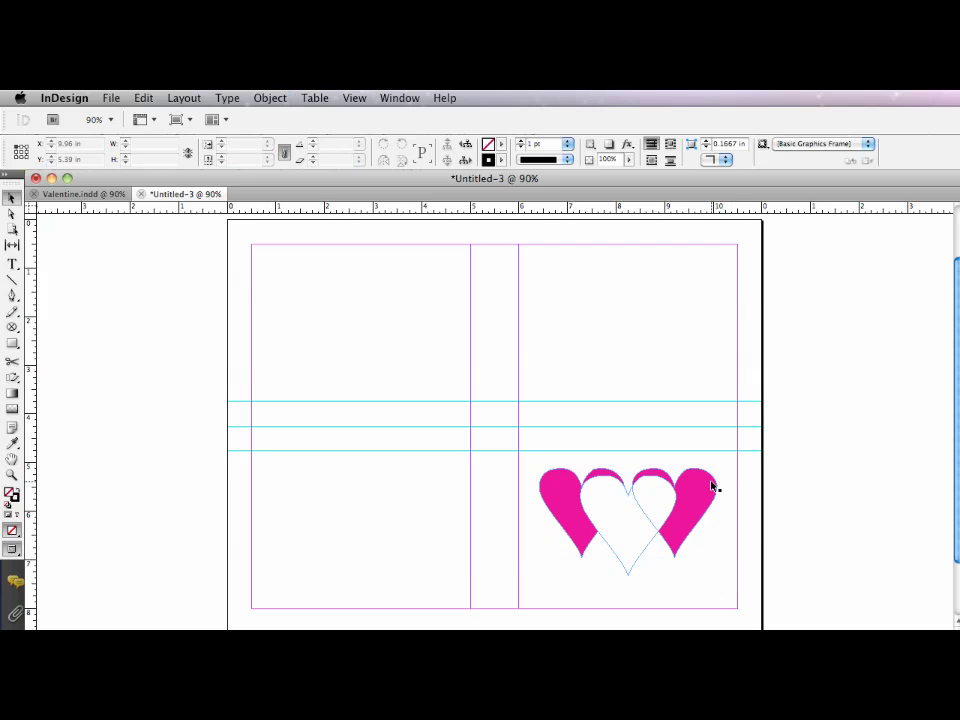
{"action": "left_click_drag", "start_coordinate": [726, 463], "coordinate": [729, 484]}
{"action": "left_click", "coordinate": [548, 484]}
{"action": "left_click_drag", "start_coordinate": [534, 463], "coordinate": [524, 486]}
Step: Compare the hearts with the finished artwork in Valentine.indd
{"action": "left_click", "coordinate": [646, 505]}
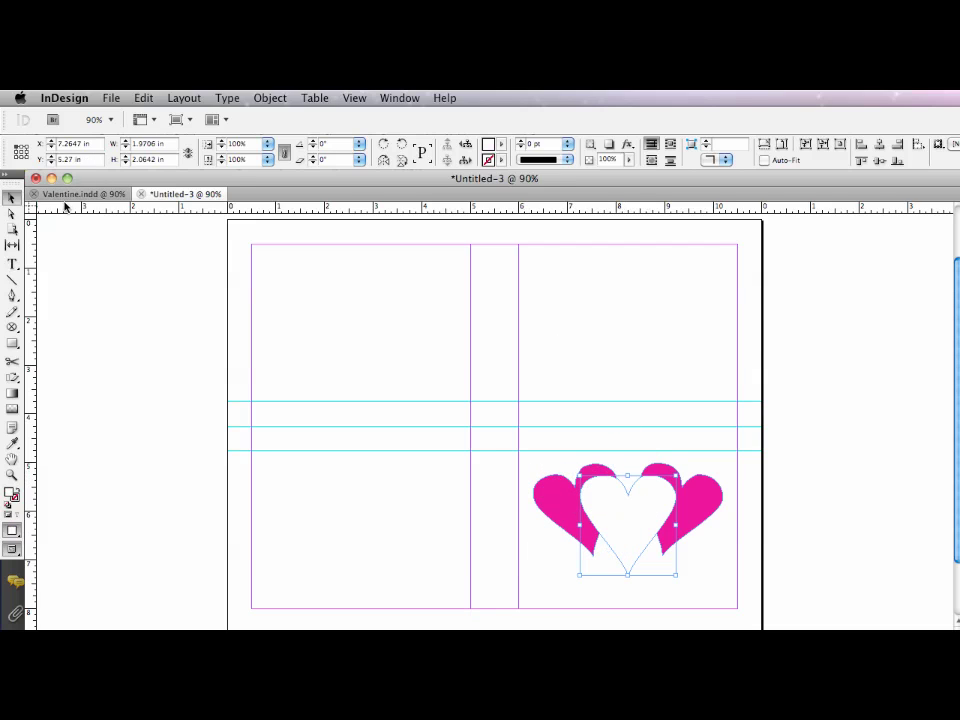
{"action": "left_click", "coordinate": [72, 193]}
{"action": "left_click", "coordinate": [658, 520]}
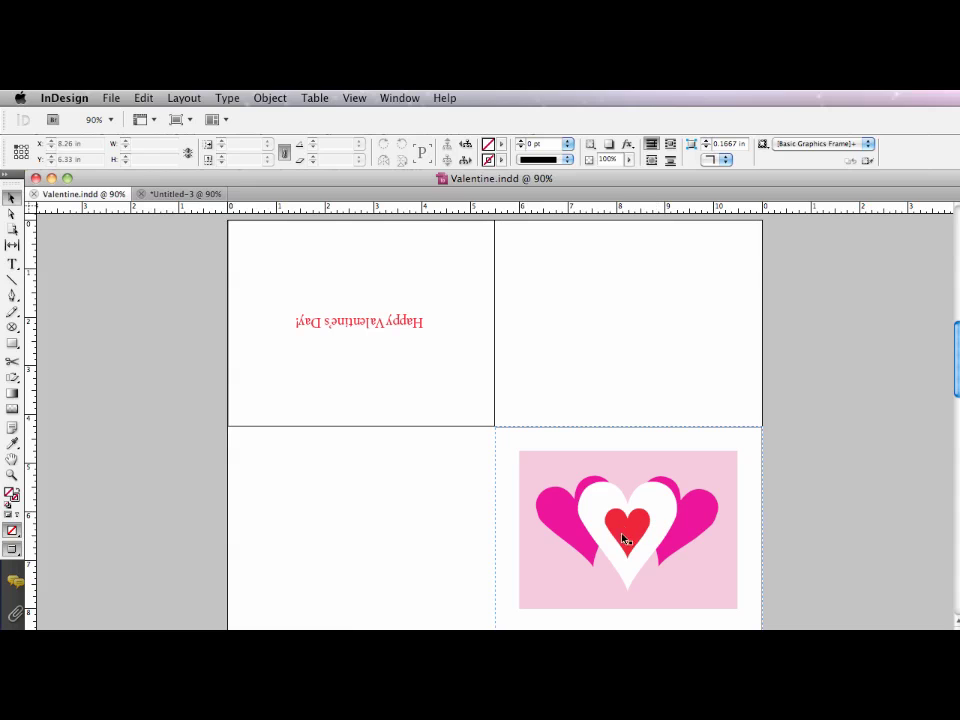
Step: In Untitled-3, scale the top heart copy to about 66% and center the red heart inside the white heart
{"action": "left_click", "coordinate": [171, 195]}
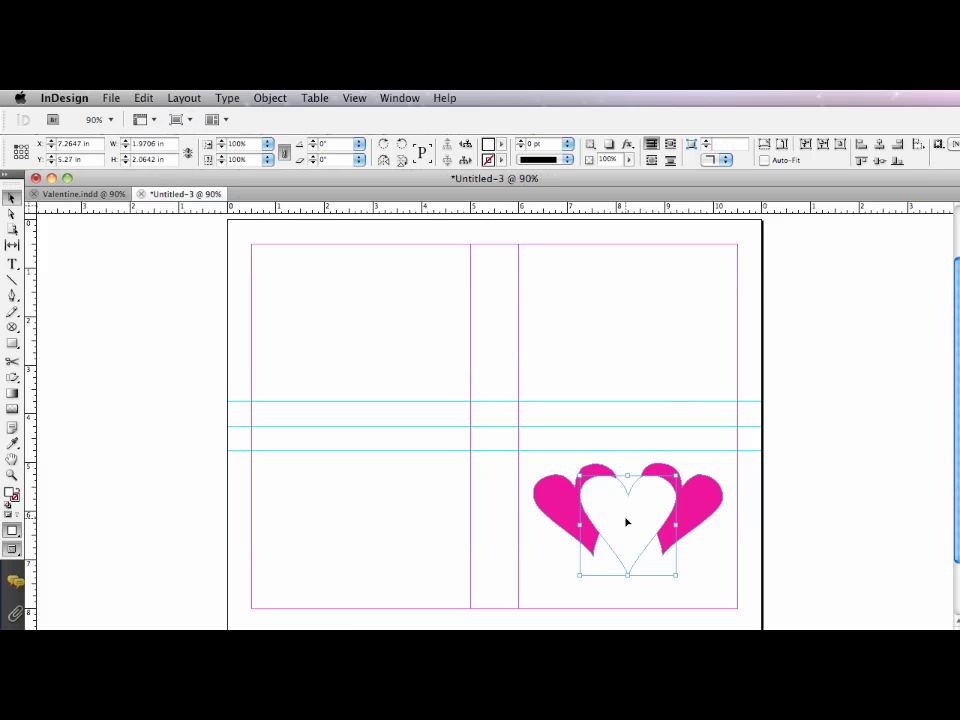
{"action": "left_click_drag", "start_coordinate": [627, 521], "coordinate": [645, 522]}
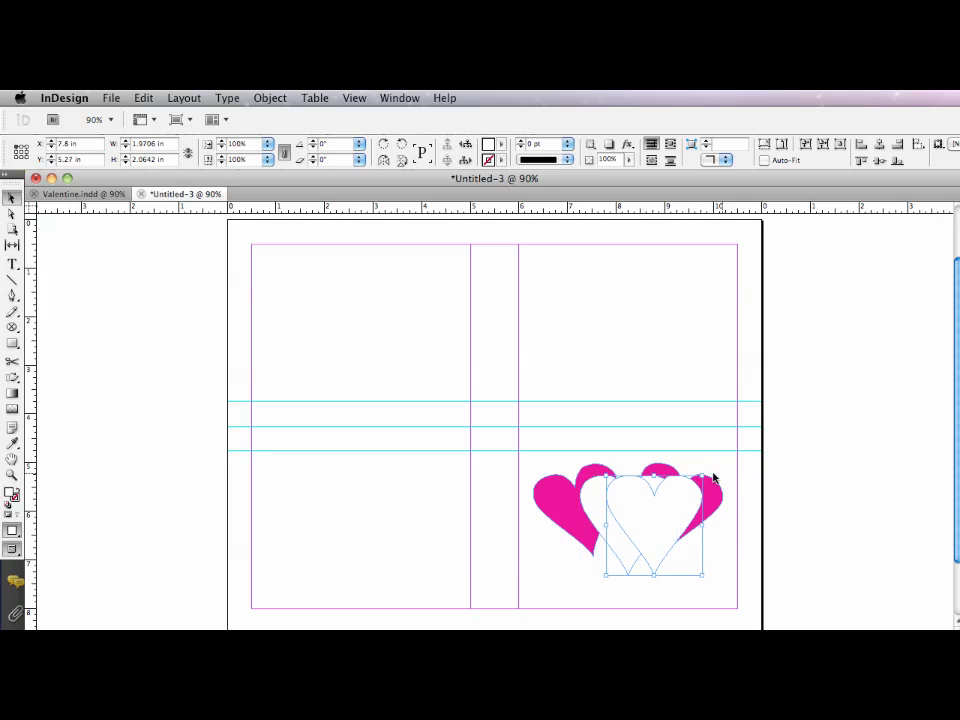
{"action": "left_click_drag", "start_coordinate": [702, 476], "coordinate": [657, 511]}
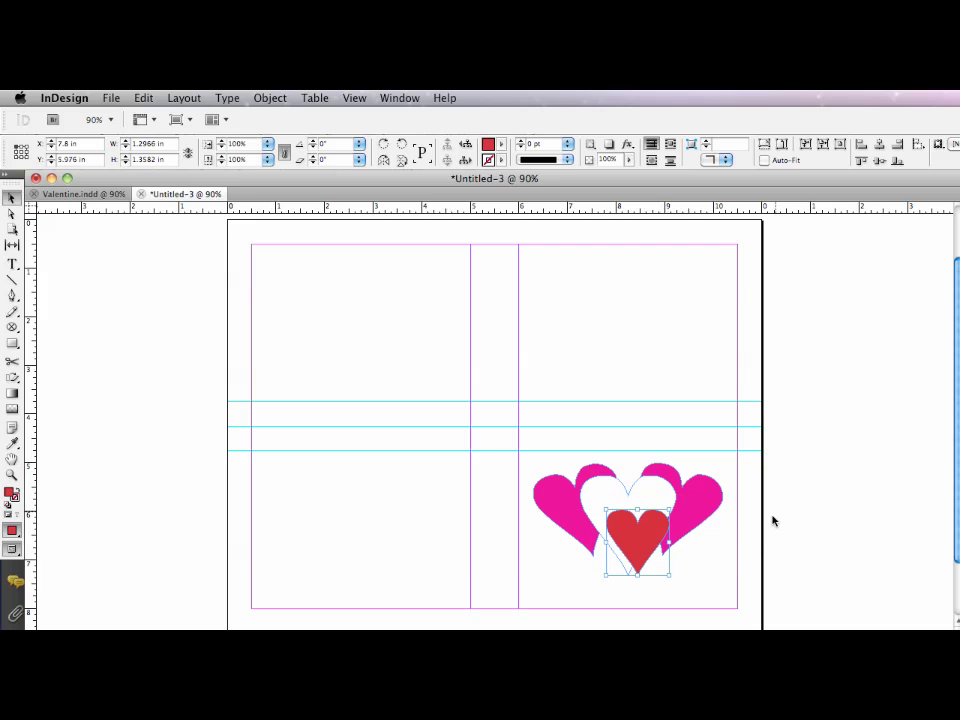
{"action": "mouse_move", "coordinate": [638, 545]}
{"action": "left_mouse_down"}
{"action": "mouse_move", "coordinate": [627, 516]}
{"action": "mouse_move", "coordinate": [628, 528]}
{"action": "left_mouse_up"}
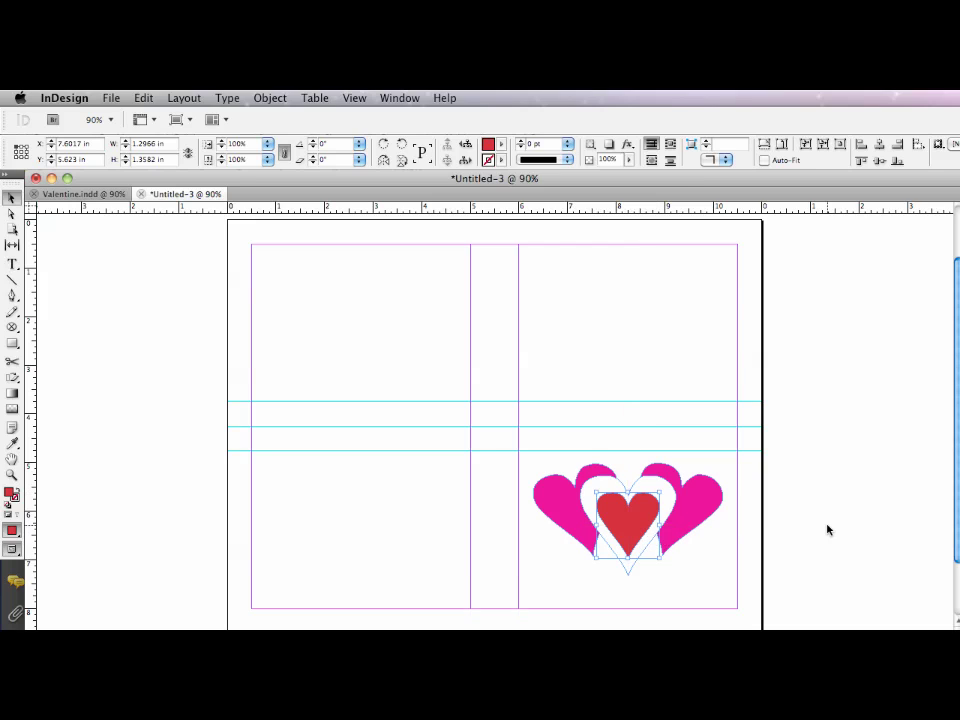
Step: Save the layout under the name valentine1 in the Valentine folder
{"action": "key", "text": "super+s"}
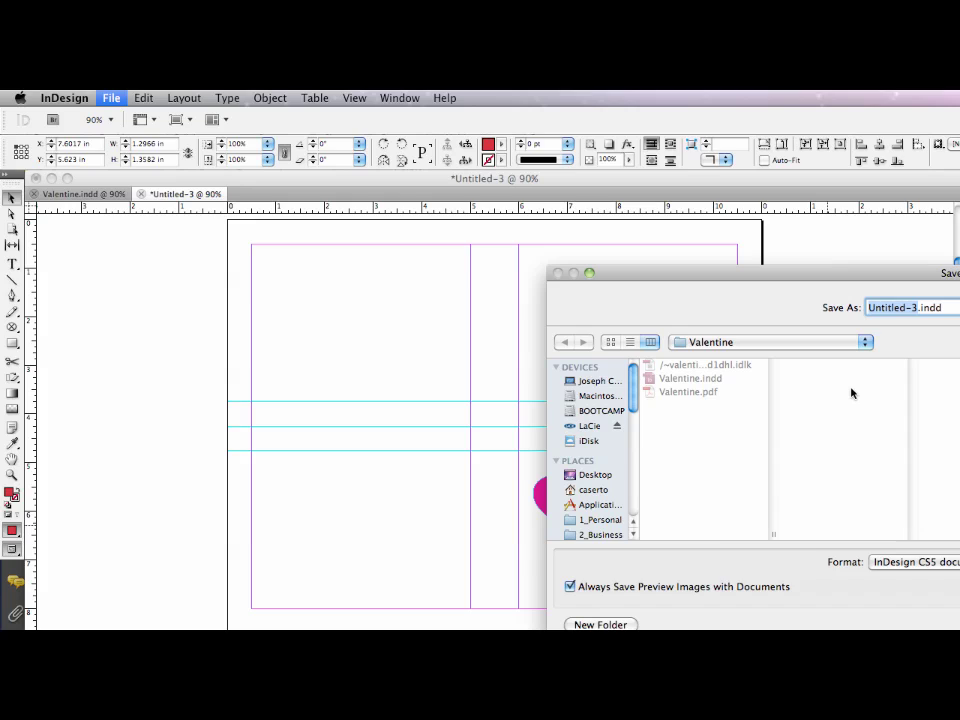
{"action": "type", "text": "valenti"}
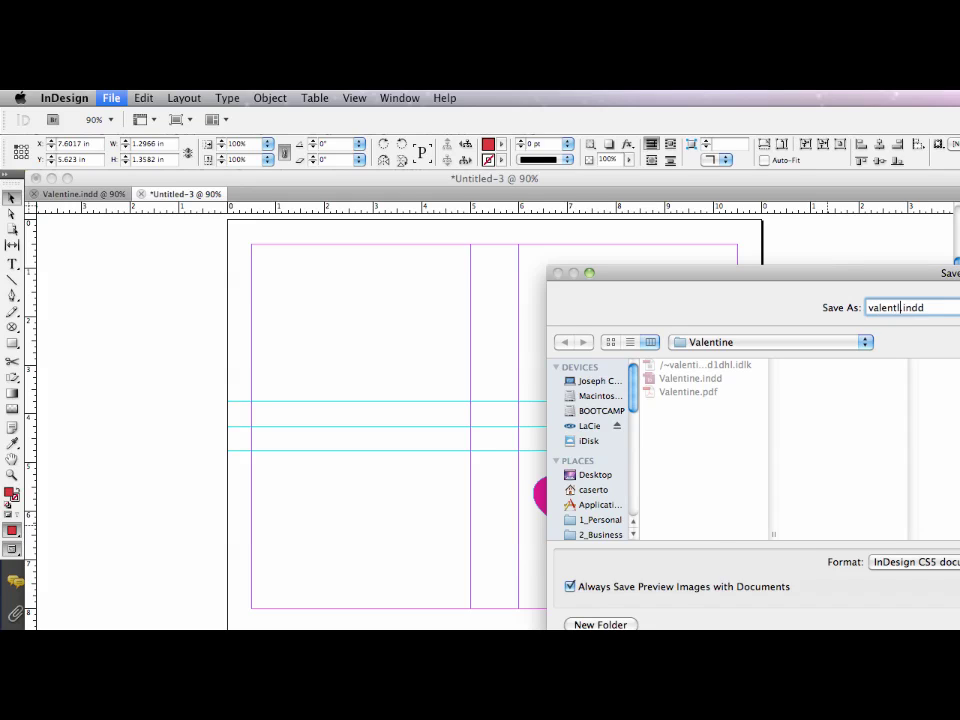
{"action": "type", "text": "ne1"}
{"action": "key", "text": "Return"}
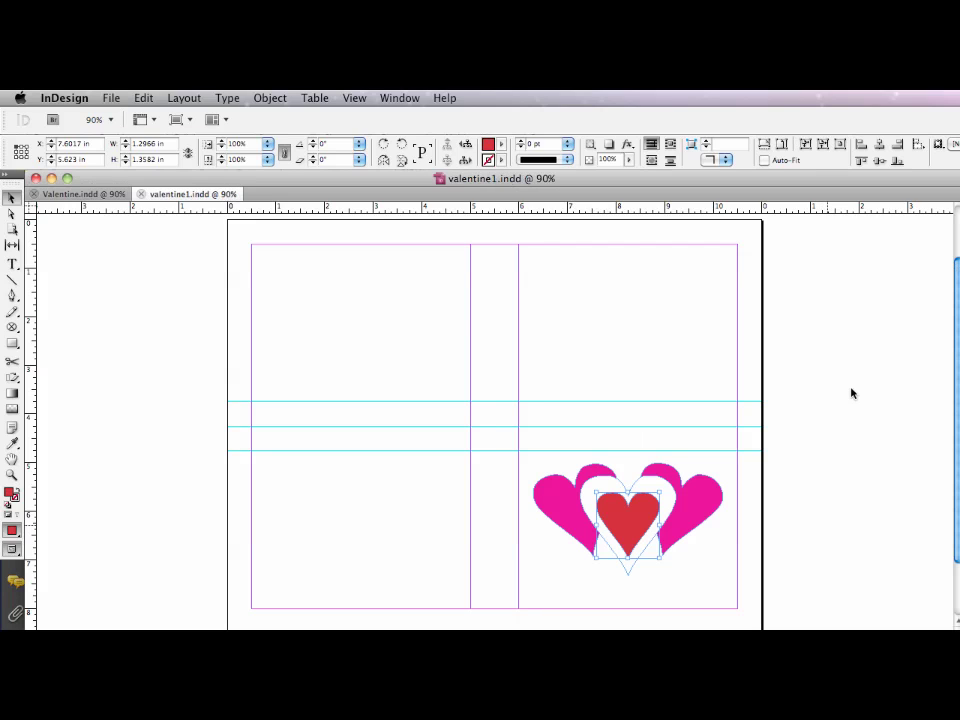
Step: After checking Valentine.indd, marquee-select all the hearts in valentine1.indd and group them
{"action": "left_click", "coordinate": [762, 566]}
{"action": "left_click", "coordinate": [720, 497]}
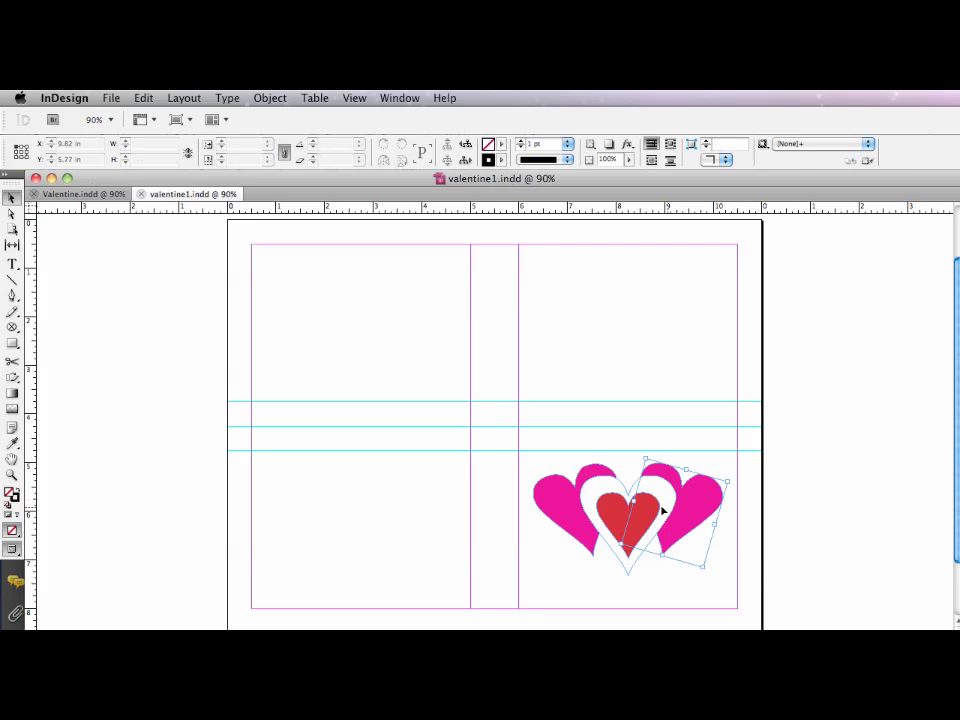
{"action": "left_click", "coordinate": [754, 487]}
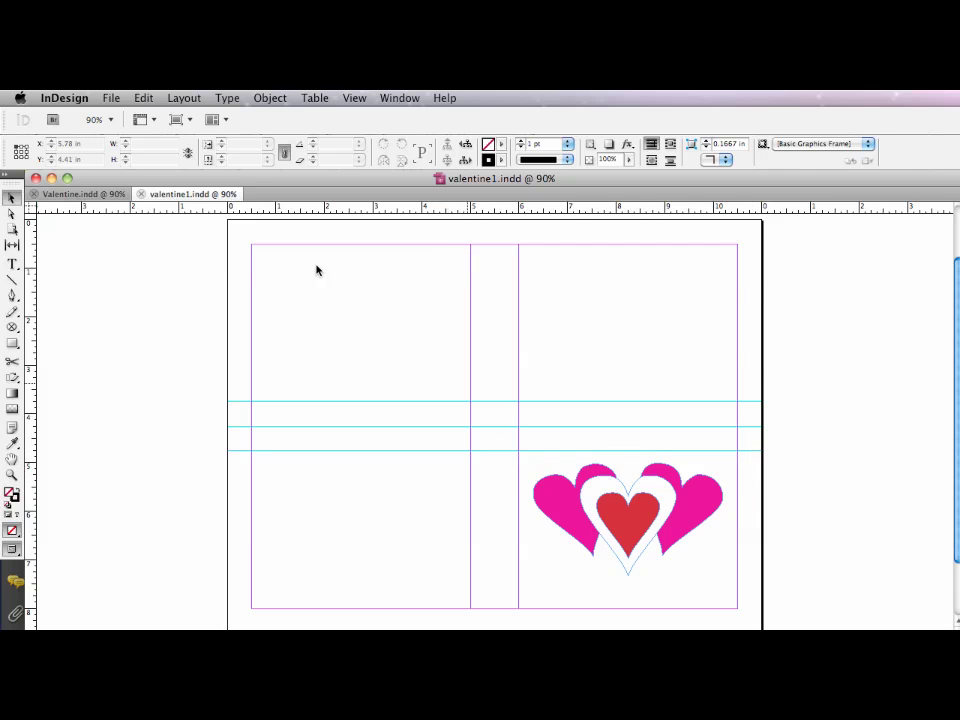
{"action": "left_click", "coordinate": [79, 196]}
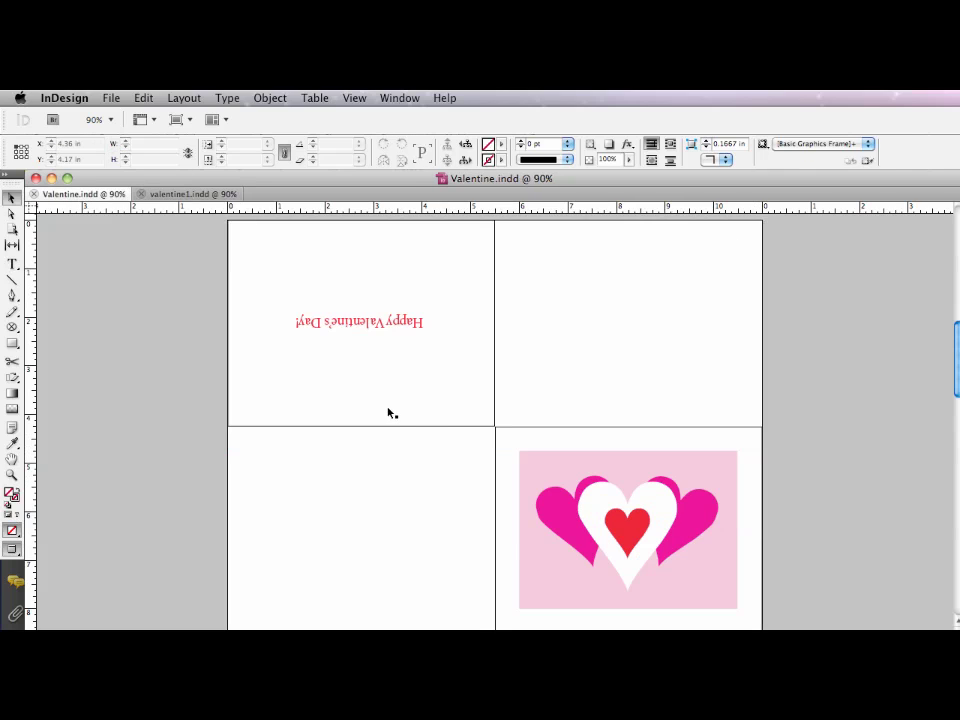
{"action": "left_click", "coordinate": [162, 194]}
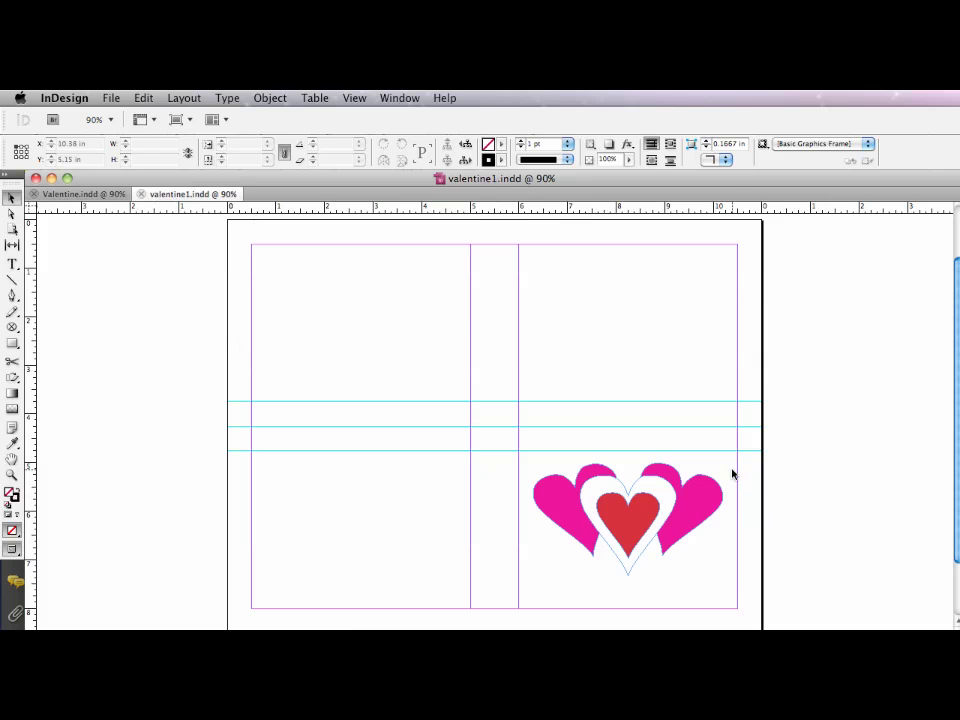
{"action": "left_click_drag", "start_coordinate": [730, 470], "coordinate": [551, 567]}
{"action": "key", "text": "super+g"}
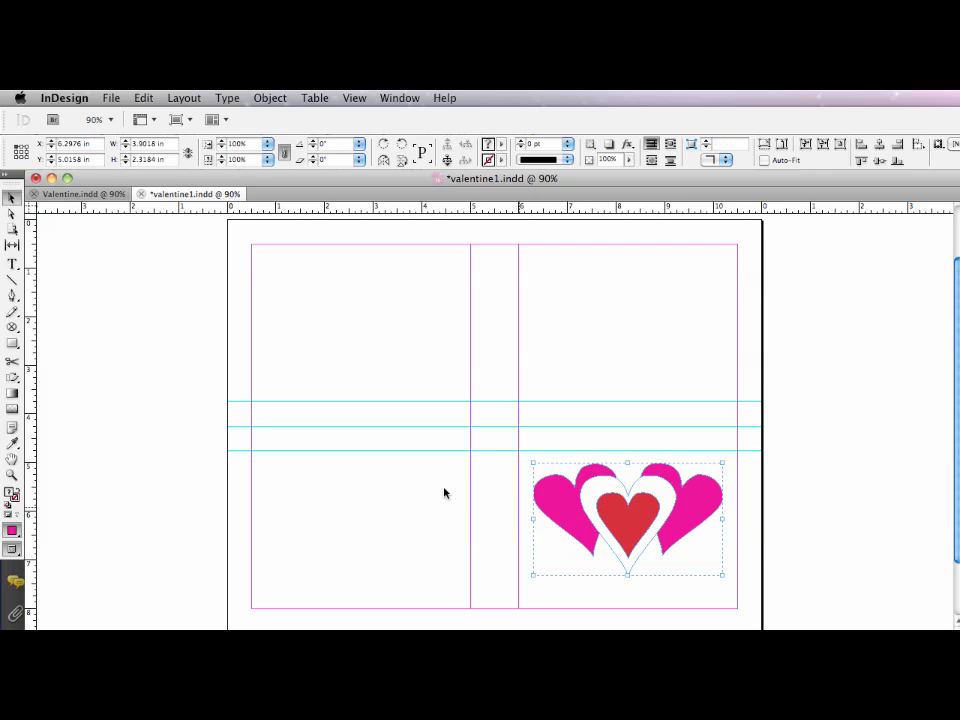
Step: Draw a rectangle over the lower-right panel with a 40% magenta tint fill
{"action": "left_click", "coordinate": [11, 344]}
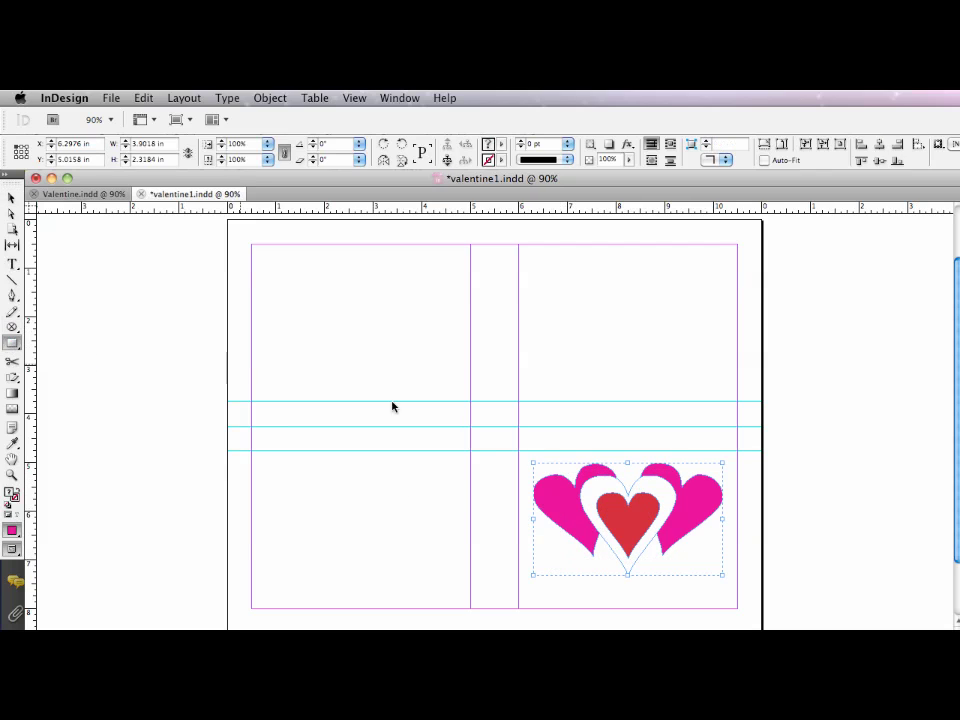
{"action": "left_click_drag", "start_coordinate": [518, 452], "coordinate": [736, 608]}
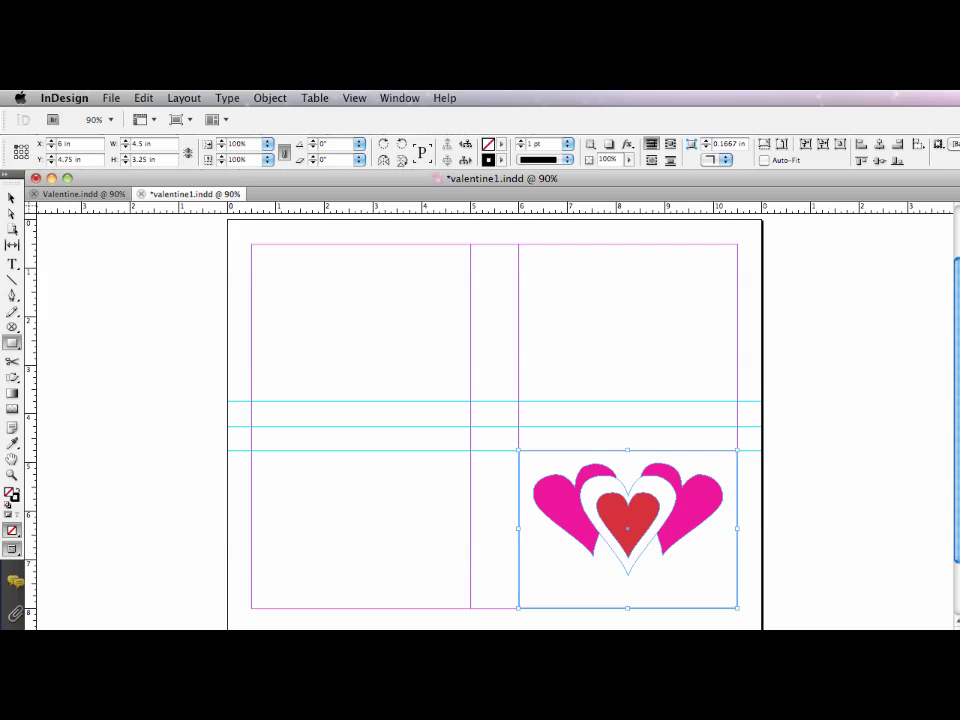
{"action": "key", "text": "shift+x"}
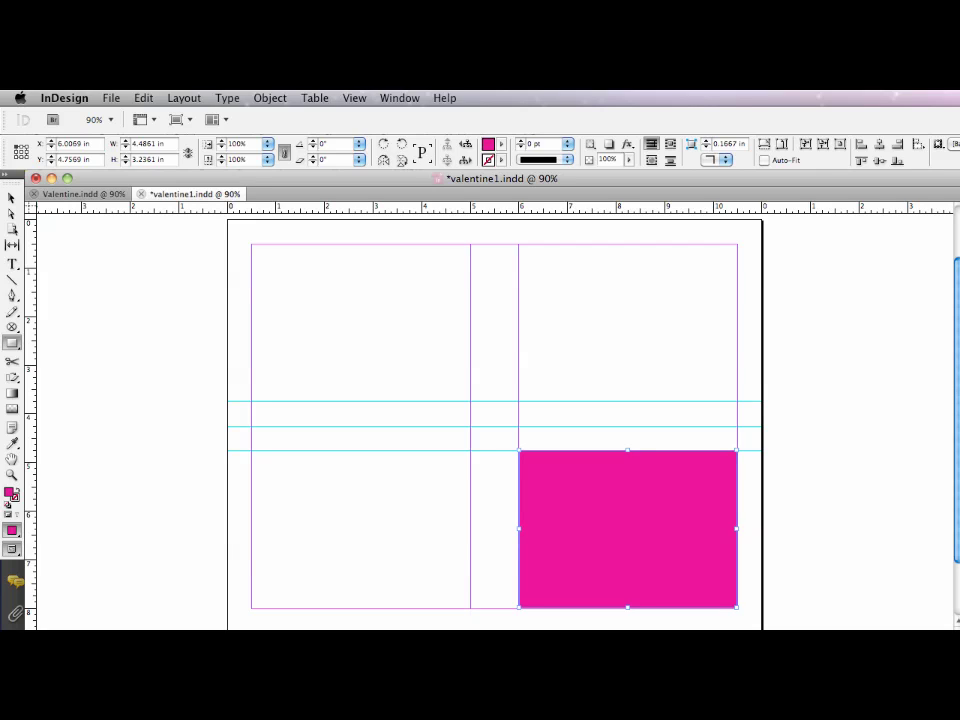
{"action": "left_click_drag", "start_coordinate": [950, 262], "coordinate": [793, 246]}
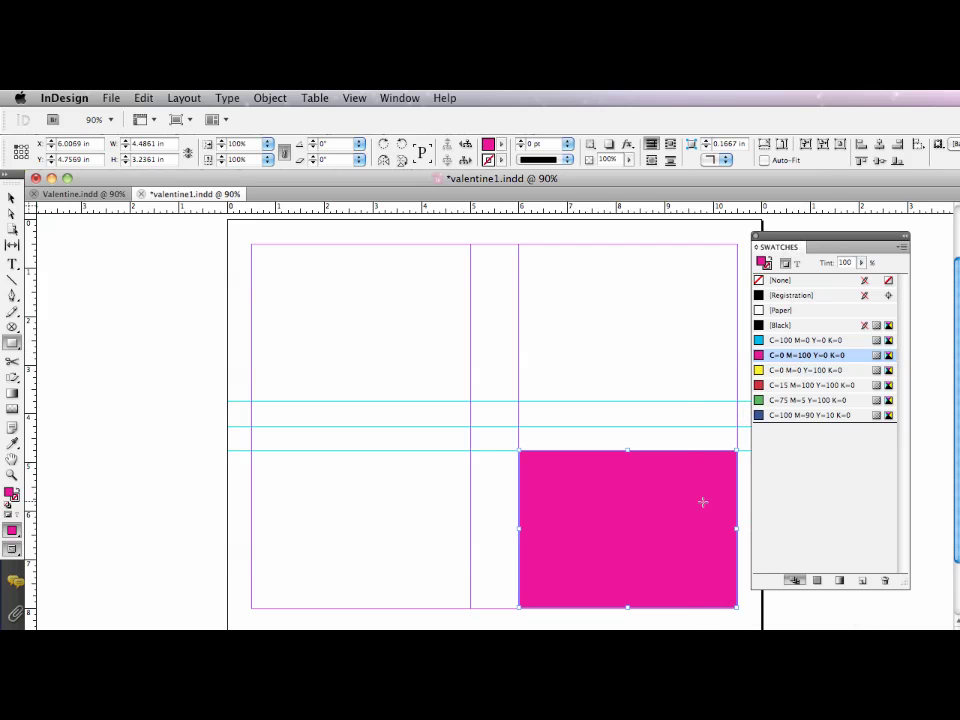
{"action": "double_click", "coordinate": [846, 262]}
{"action": "type", "text": "40"}
{"action": "key", "text": "Return"}
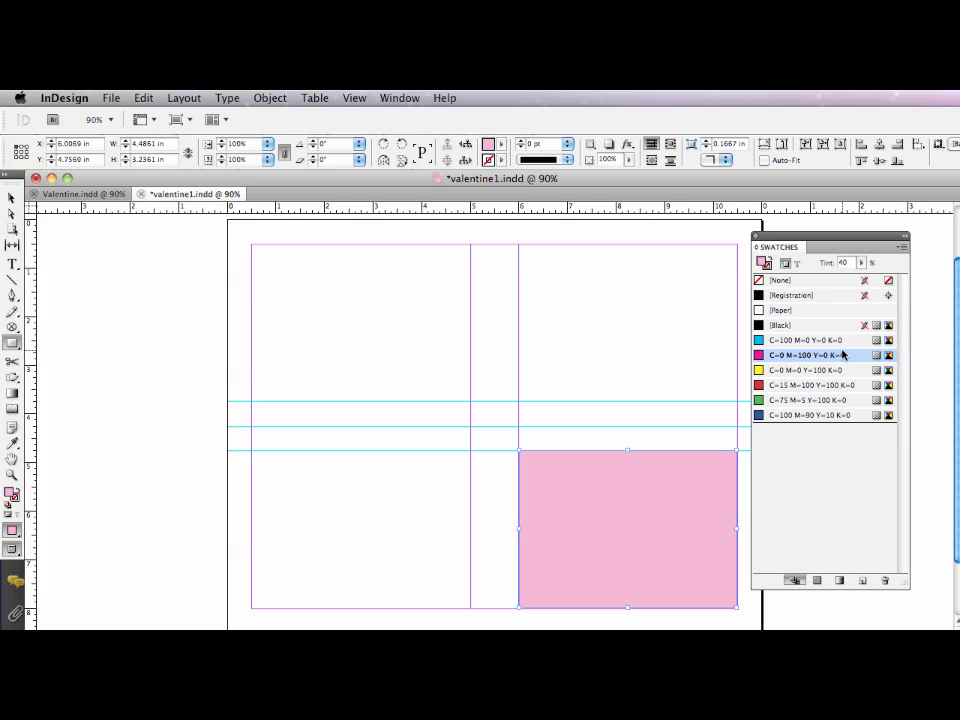
Step: Send the pink rectangle to the back, behind the hearts
{"action": "left_click", "coordinate": [270, 98]}
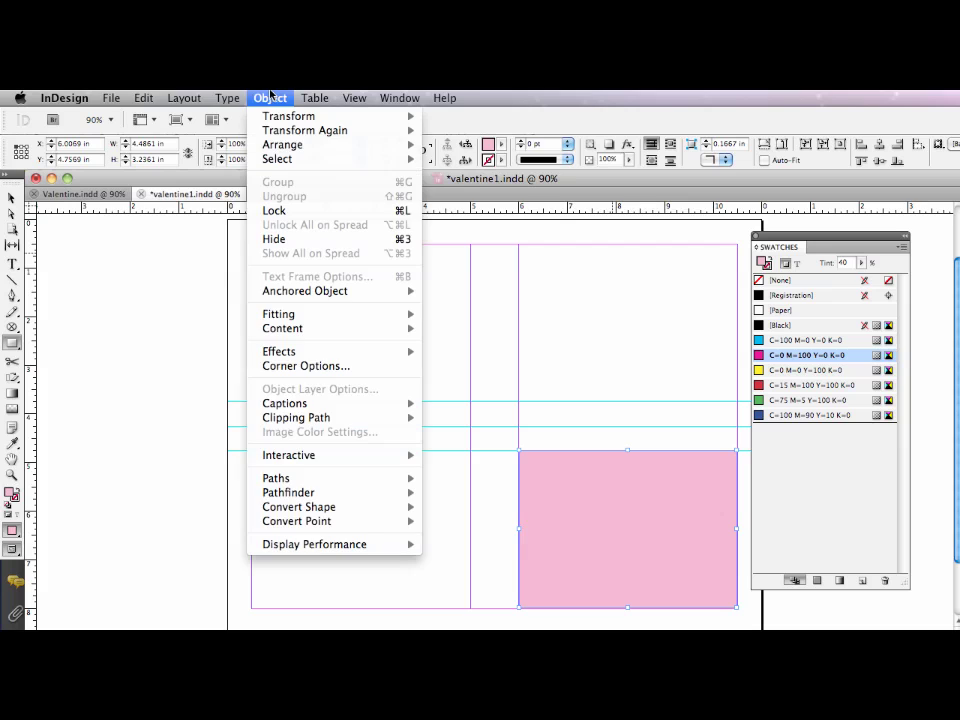
{"action": "mouse_move", "coordinate": [300, 145]}
{"action": "left_click", "coordinate": [506, 189]}
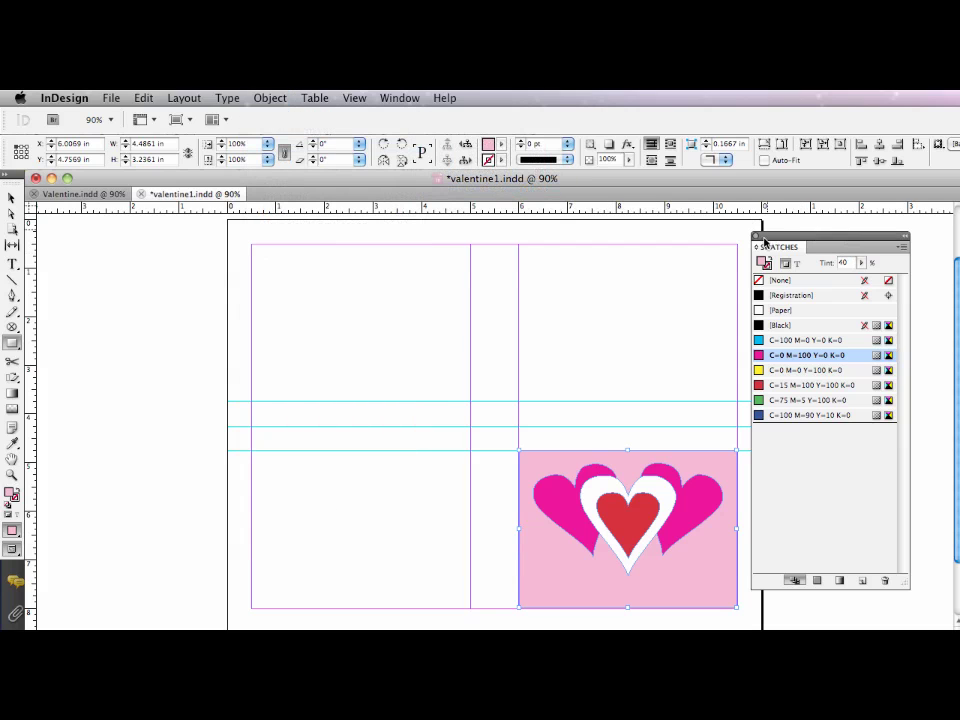
Step: Close Swatches and move the heart group slightly lower in the pink panel
{"action": "left_click", "coordinate": [757, 237]}
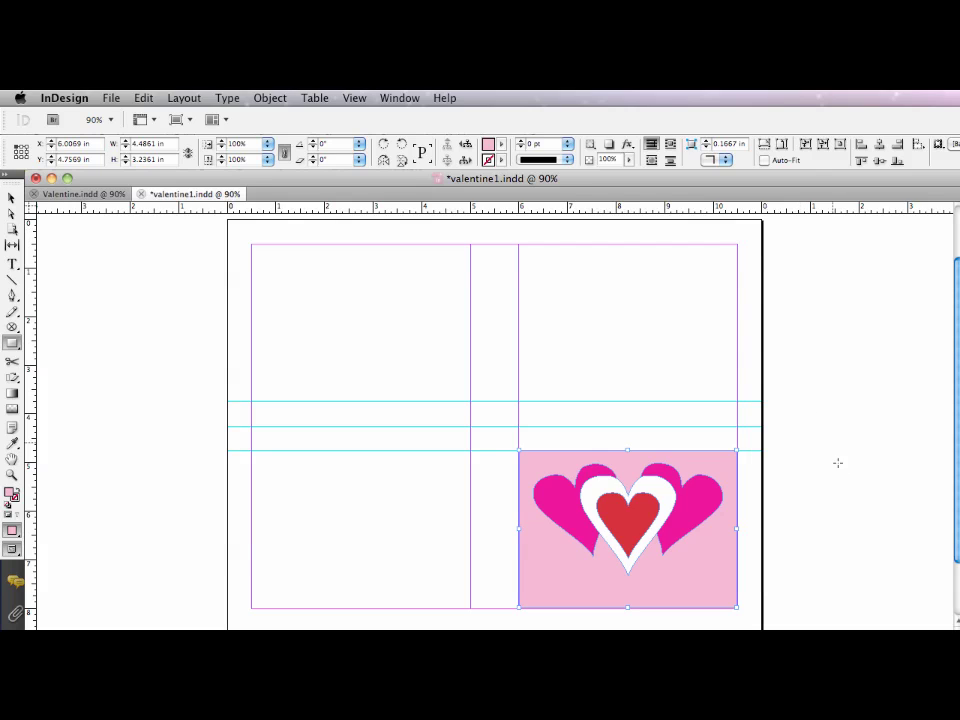
{"action": "left_click", "coordinate": [688, 519]}
{"action": "key", "text": "Escape"}
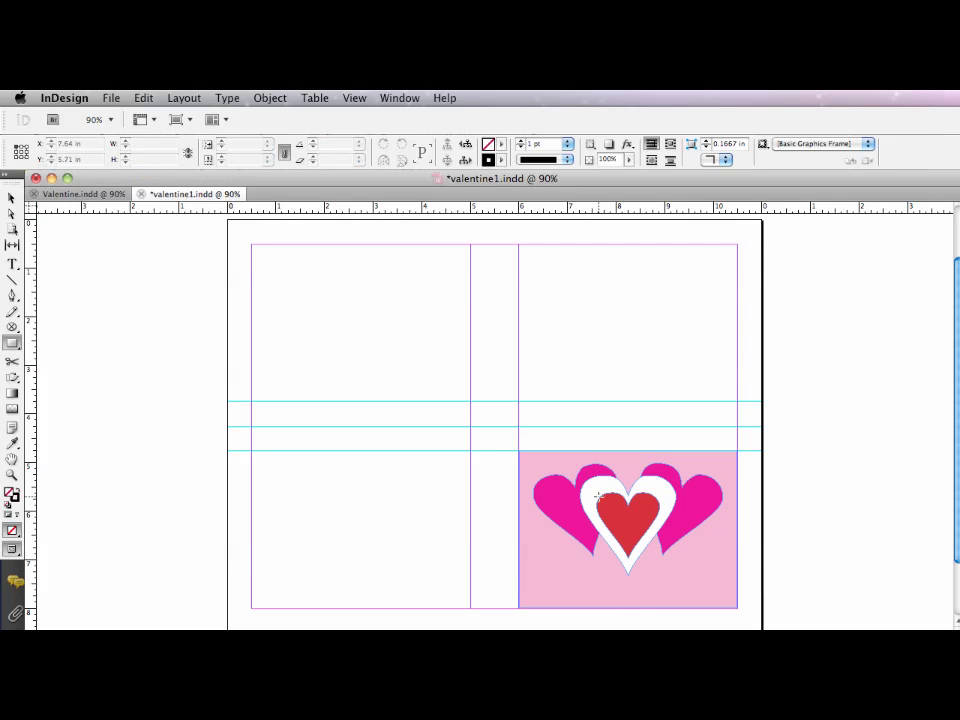
{"action": "key", "text": "v"}
{"action": "left_click_drag", "start_coordinate": [632, 522], "coordinate": [632, 537]}
{"action": "left_click", "coordinate": [798, 476]}
Step: Save valentine1.indd and bring up Valentine.indd for reference
{"action": "key", "text": "super+s"}
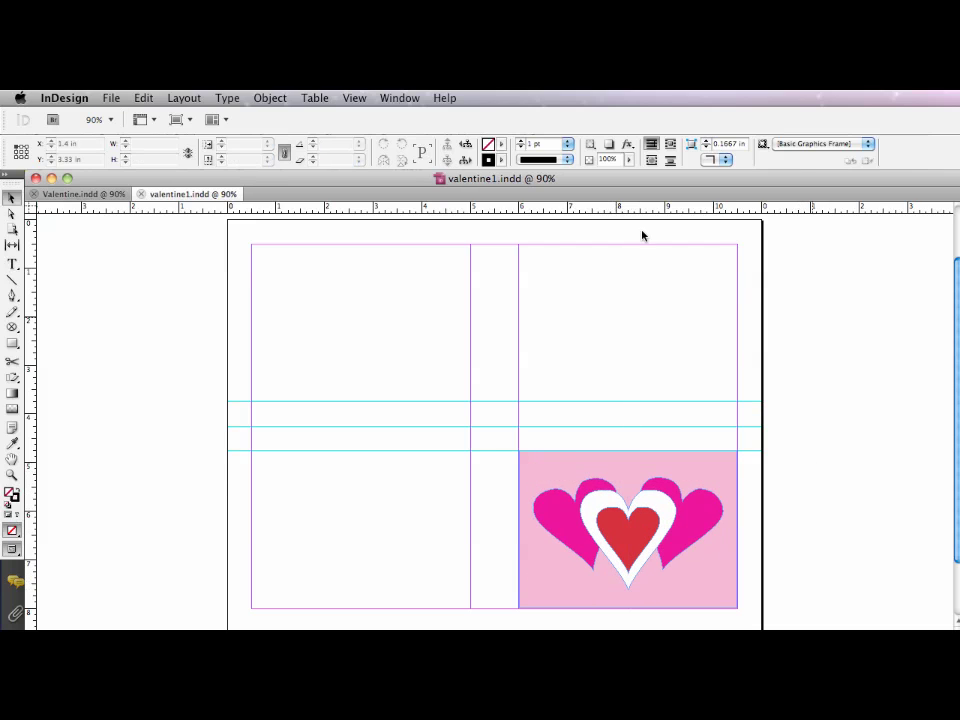
{"action": "left_click", "coordinate": [20, 262]}
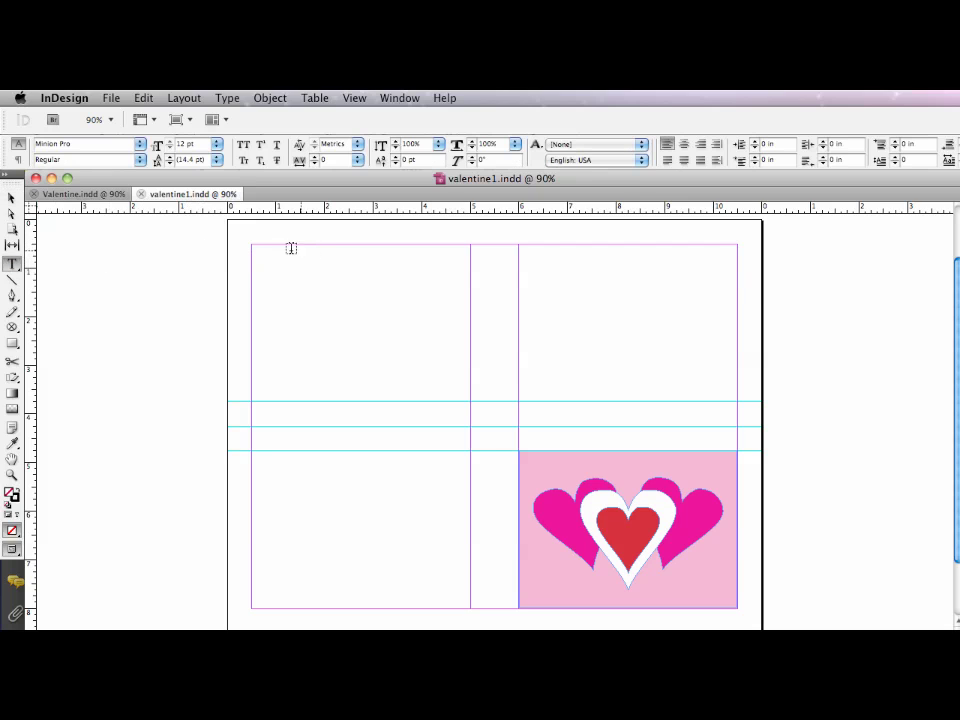
{"action": "left_click", "coordinate": [87, 195]}
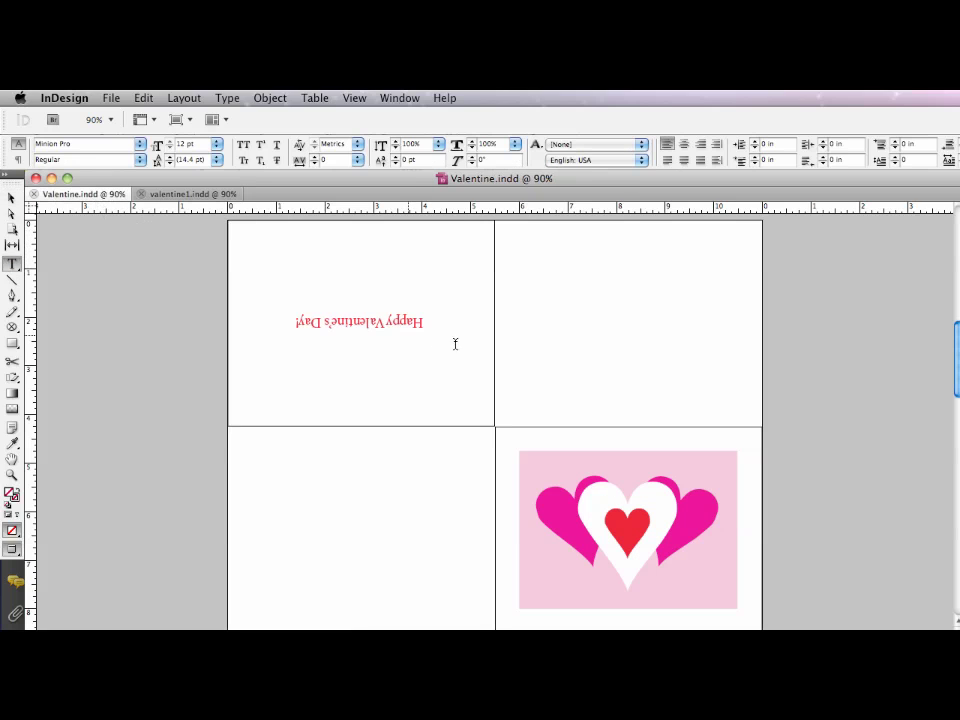
Step: In valentine1.indd, create a top-left text frame with 'Happy Valentine's Day' center-aligned
{"action": "left_click", "coordinate": [191, 194]}
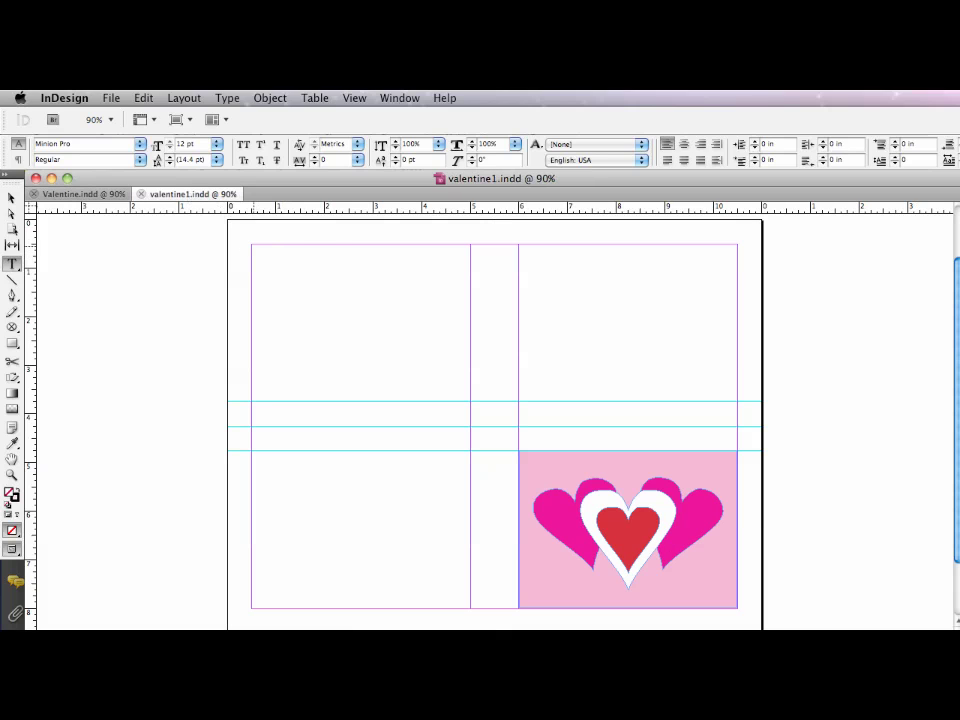
{"action": "left_click_drag", "start_coordinate": [250, 246], "coordinate": [471, 397]}
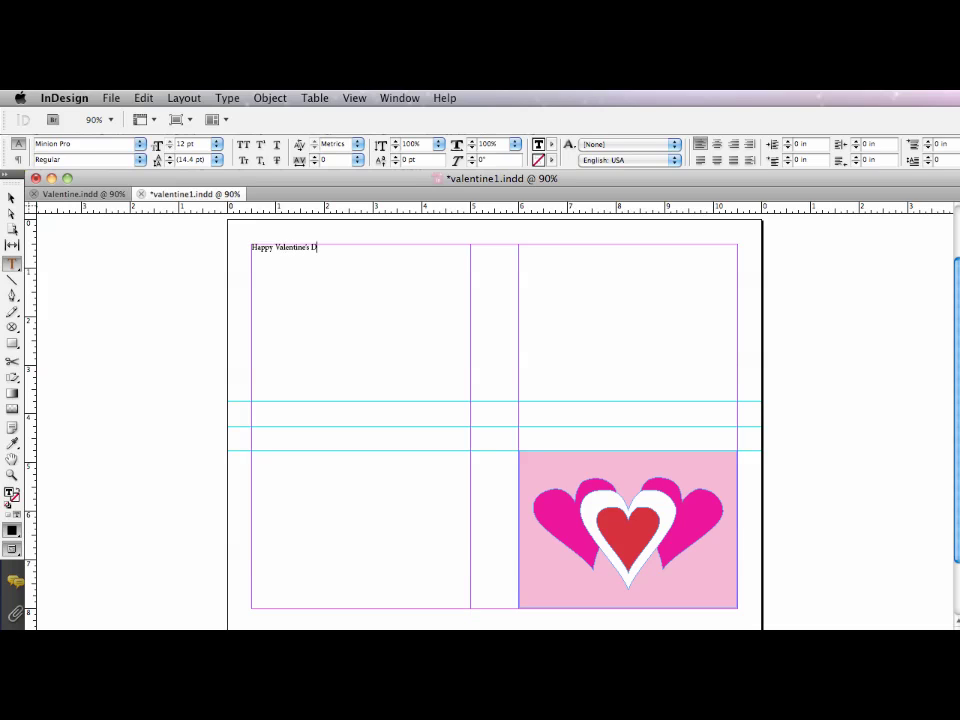
{"action": "key", "text": "super+a"}
{"action": "key", "text": "super+shift+c"}
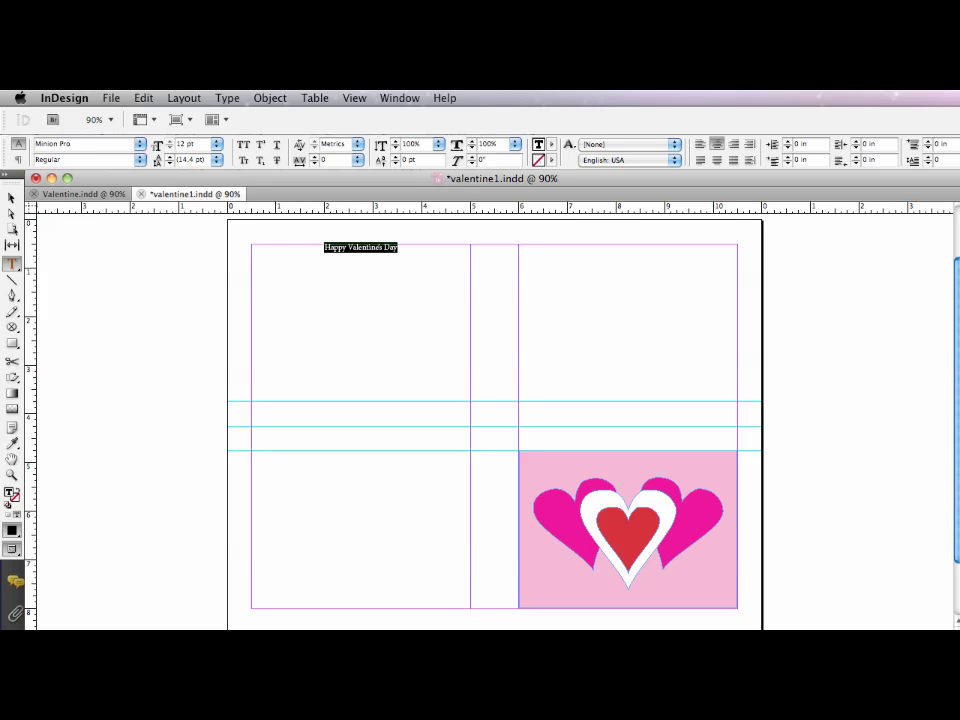
{"action": "left_click", "coordinate": [409, 291]}
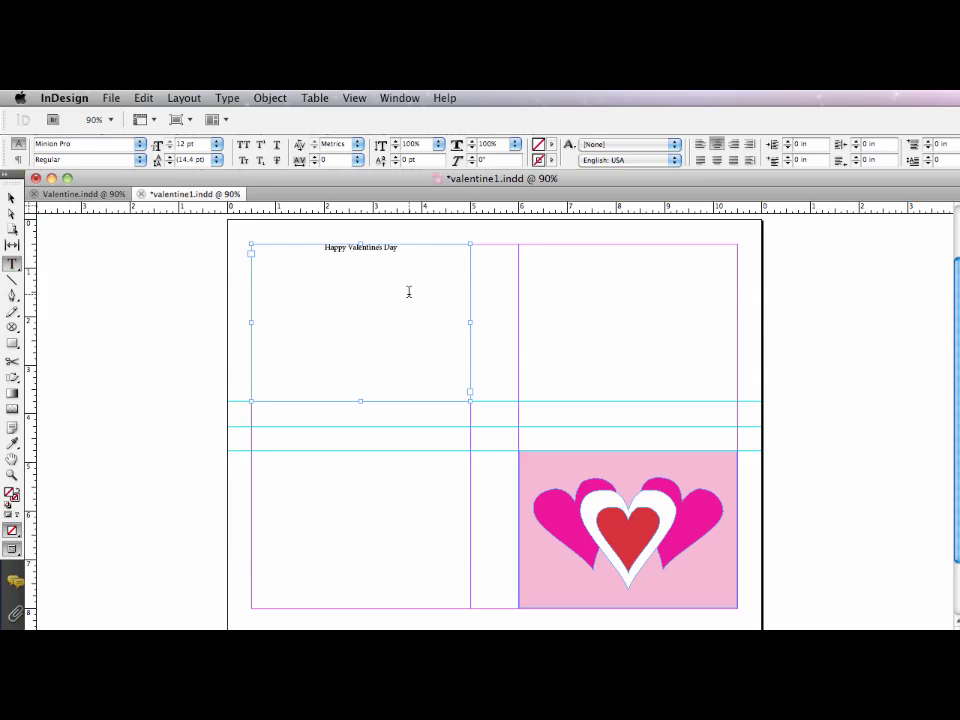
Step: Set the greeting frame's Text Frame Options vertical justification to Center
{"action": "left_click", "coordinate": [269, 99]}
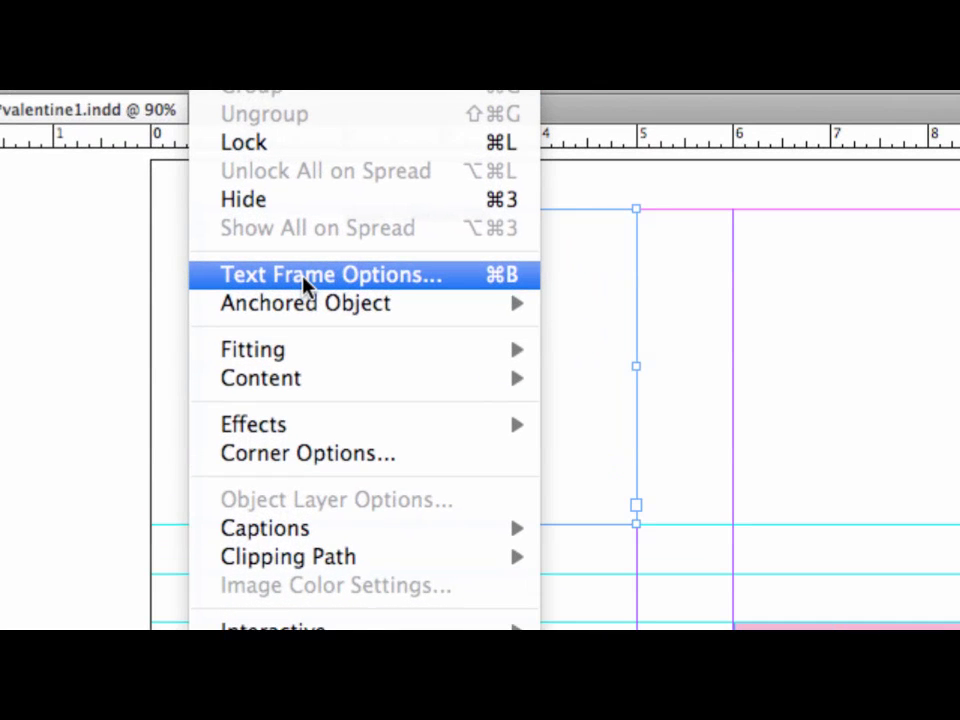
{"action": "left_click", "coordinate": [306, 285]}
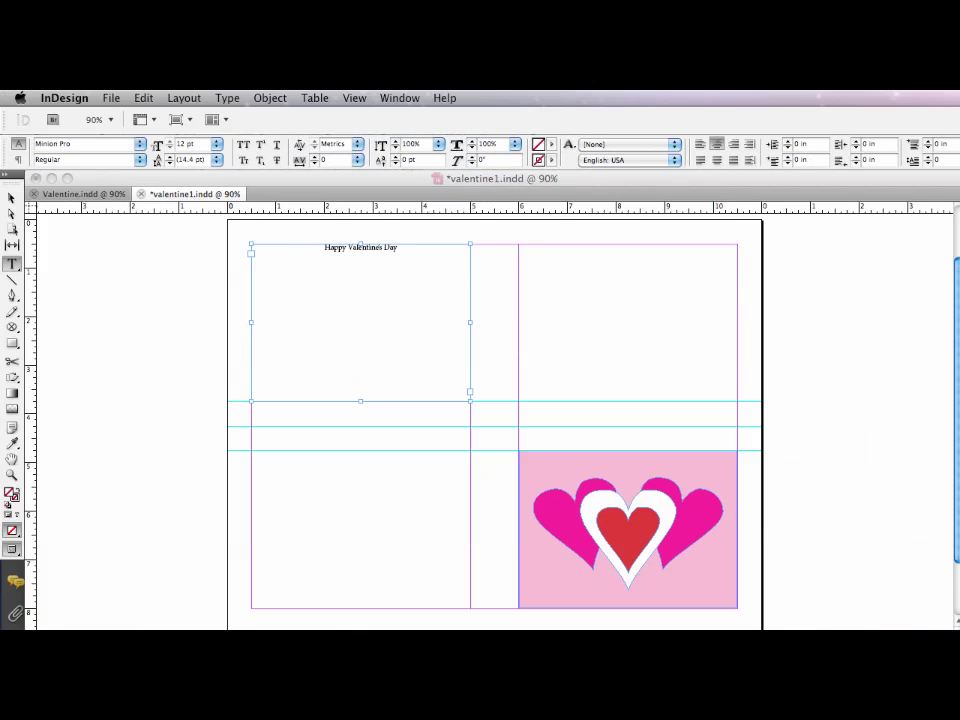
{"action": "left_click_drag", "start_coordinate": [746, 279], "coordinate": [521, 285]}
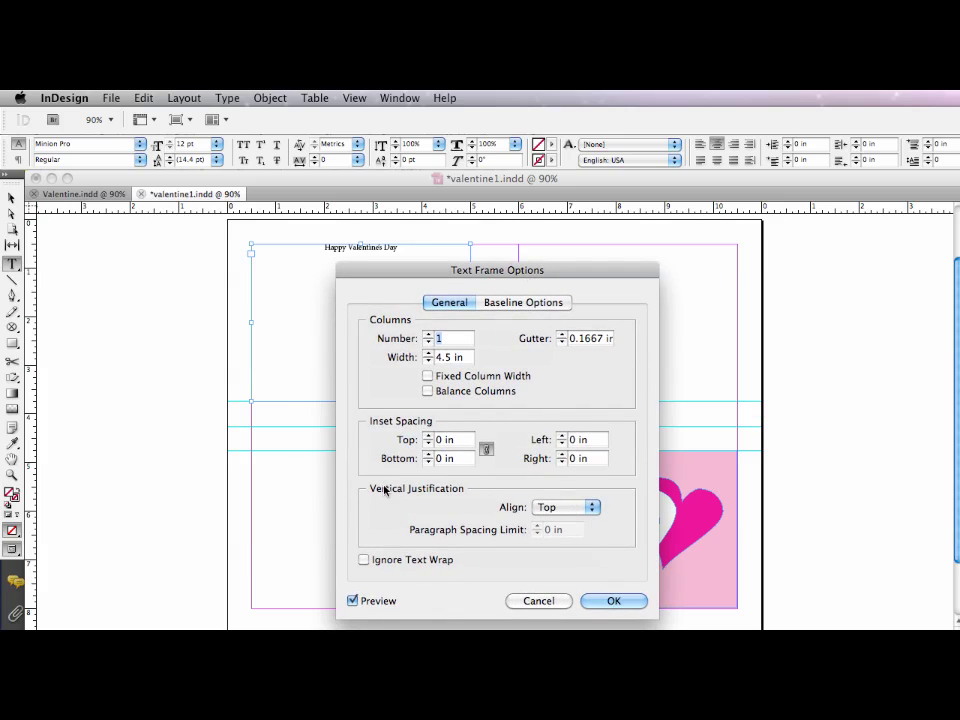
{"action": "left_click", "coordinate": [546, 507]}
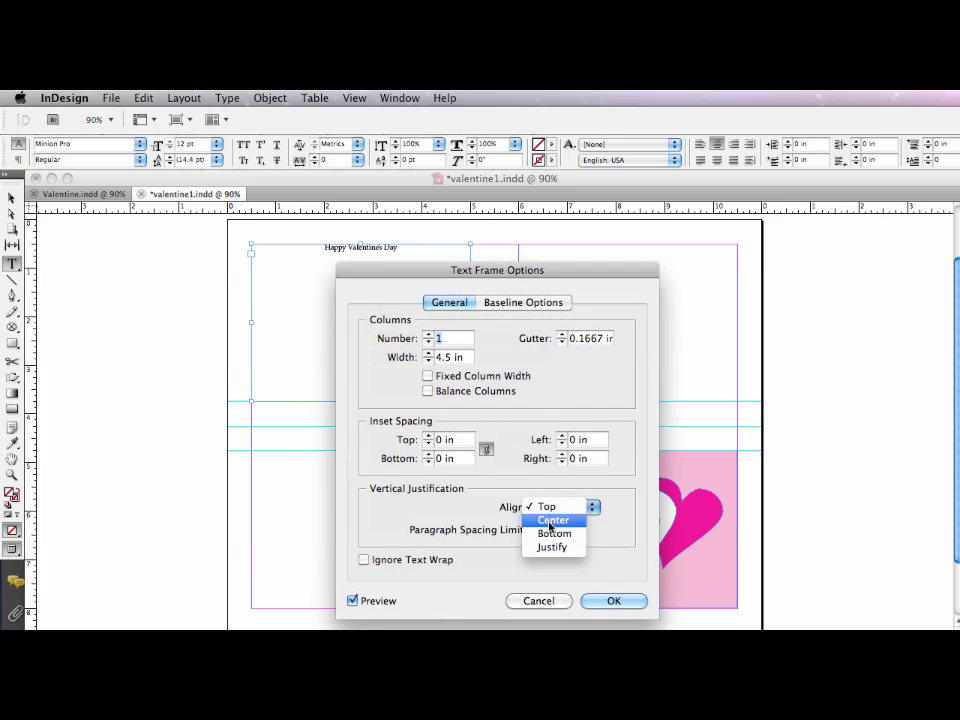
{"action": "left_click", "coordinate": [552, 521]}
{"action": "left_click", "coordinate": [612, 600]}
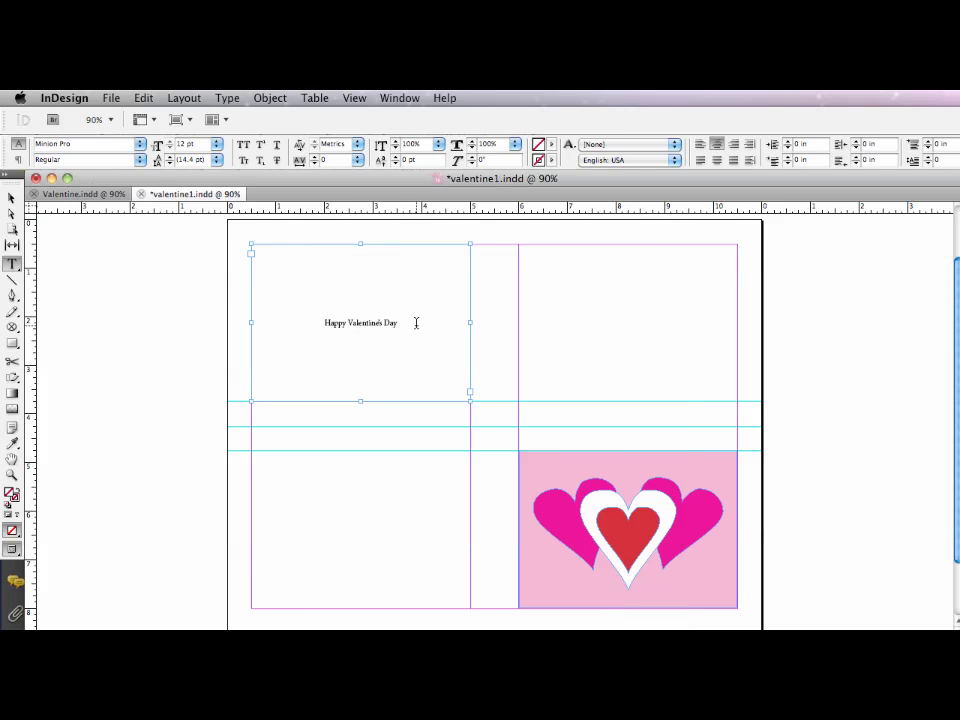
Step: Make the greeting 26 pt and colour it with the red C=15 M=100 Y=100 K=0 swatch
{"action": "left_click_drag", "start_coordinate": [405, 323], "coordinate": [236, 324]}
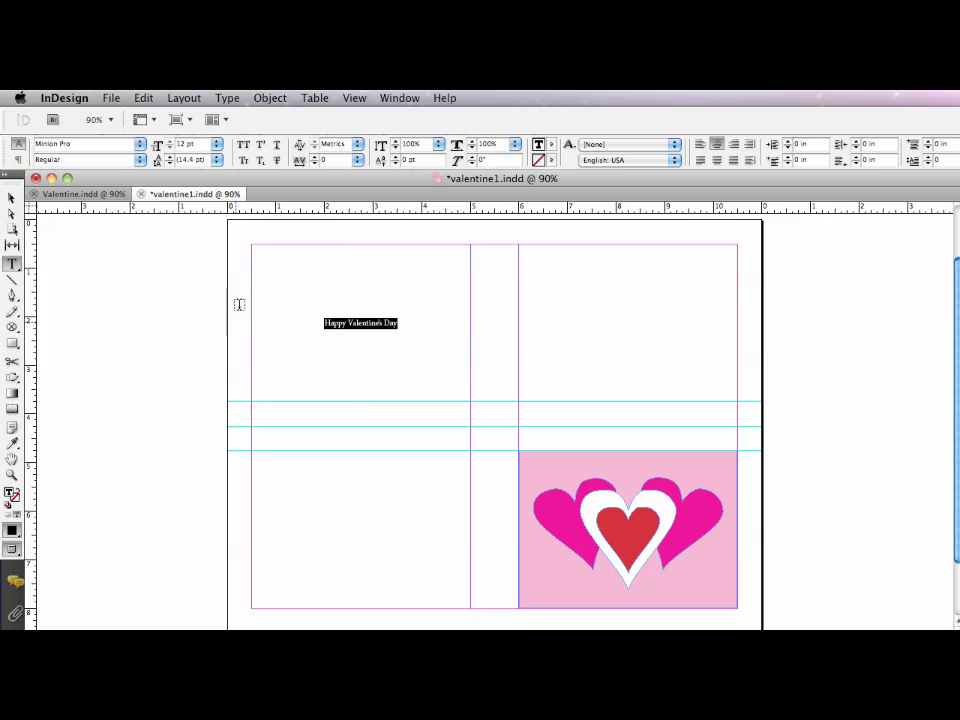
{"action": "key", "text": "super+shift+period"}
{"action": "key", "text": "super+shift+period"}
{"action": "key", "text": "super+shift+period"}
{"action": "key", "text": "super+shift+period"}
{"action": "key", "text": "super+shift+period"}
{"action": "key", "text": "super+shift+period"}
{"action": "key", "text": "super+shift+period"}
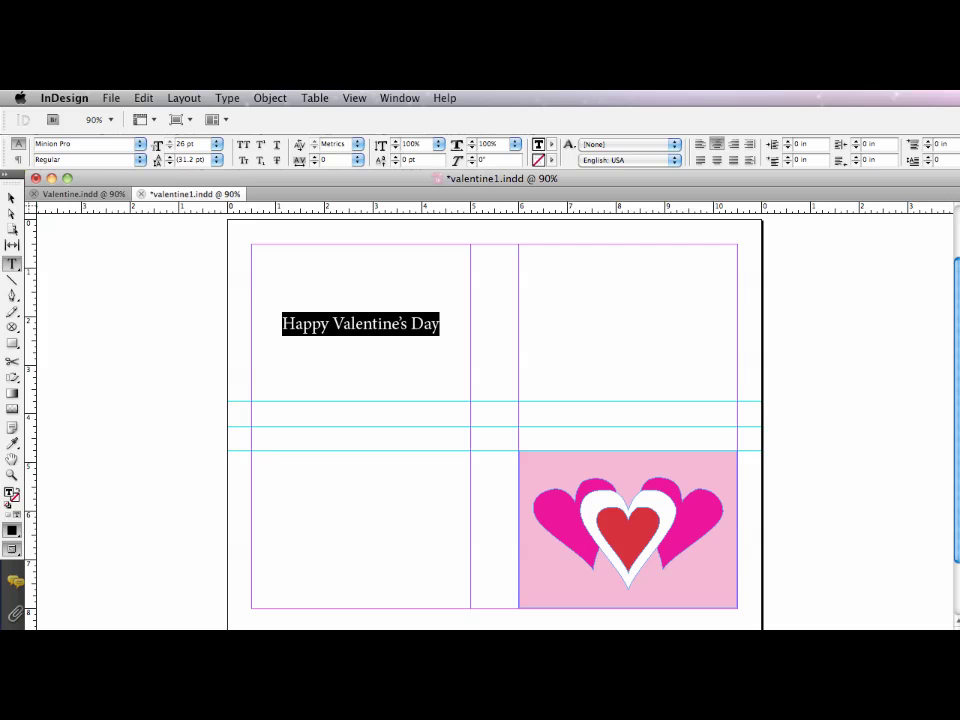
{"action": "left_click", "coordinate": [396, 98]}
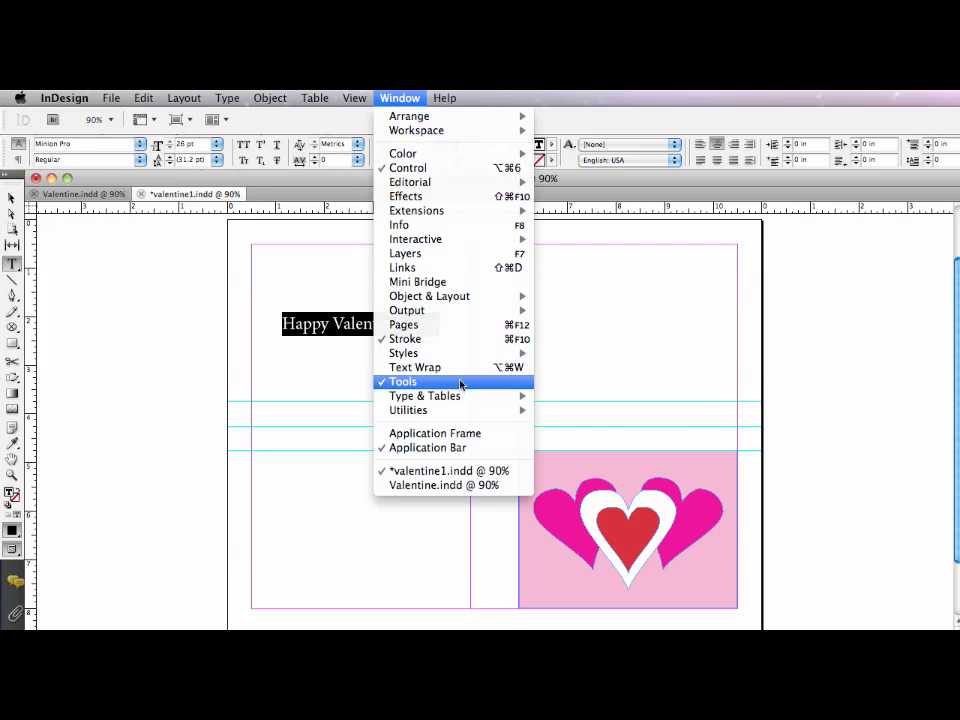
{"action": "mouse_move", "coordinate": [442, 246]}
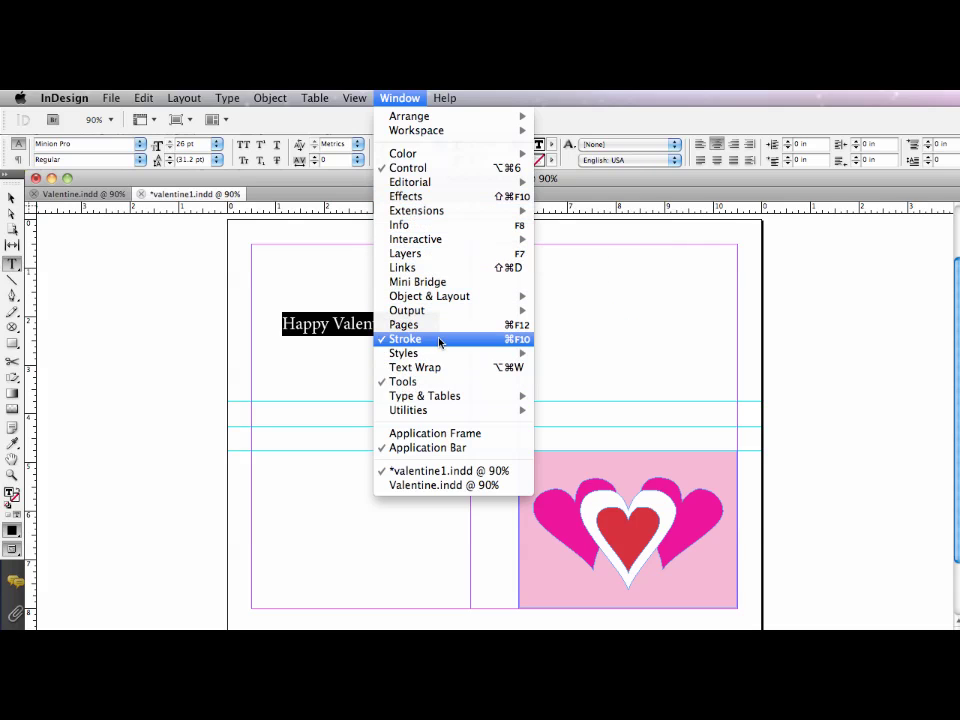
{"action": "mouse_move", "coordinate": [423, 157]}
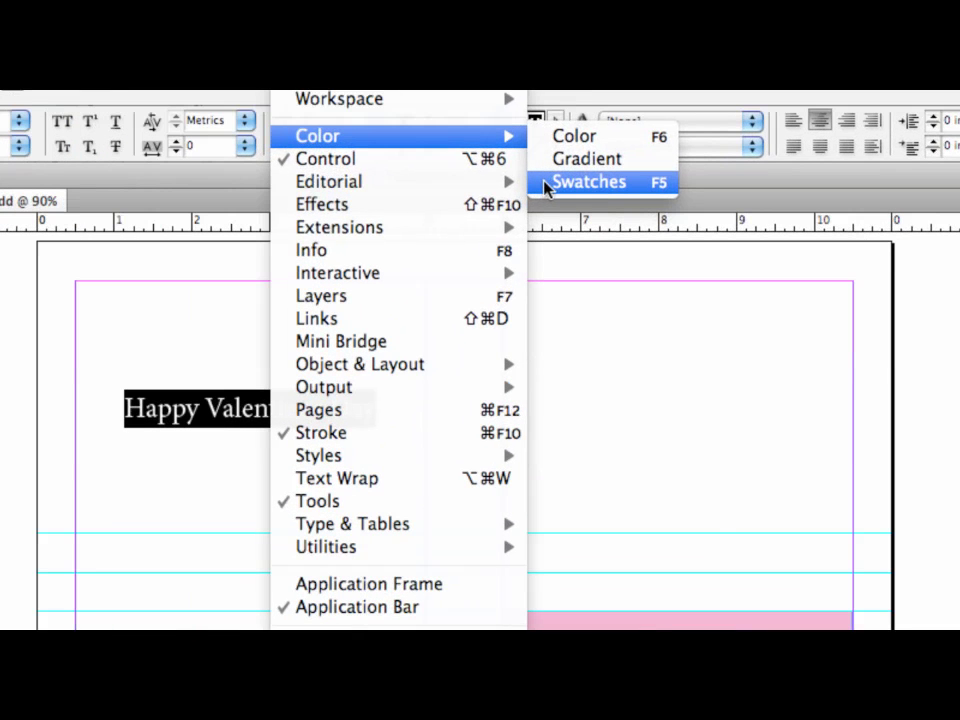
{"action": "left_click", "coordinate": [547, 183]}
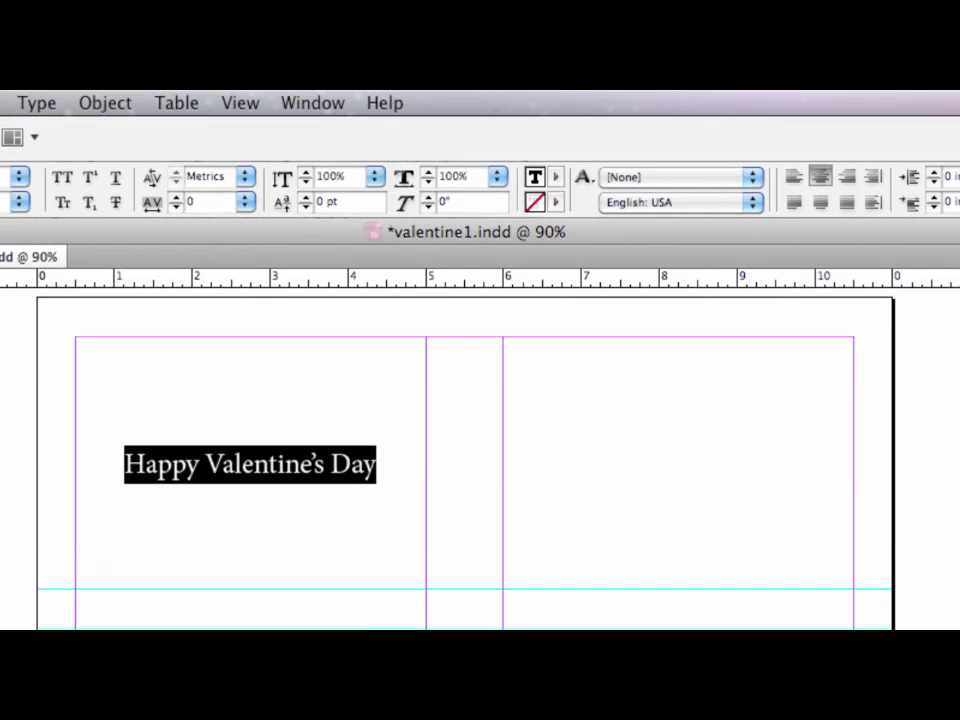
{"action": "left_click", "coordinate": [384, 103]}
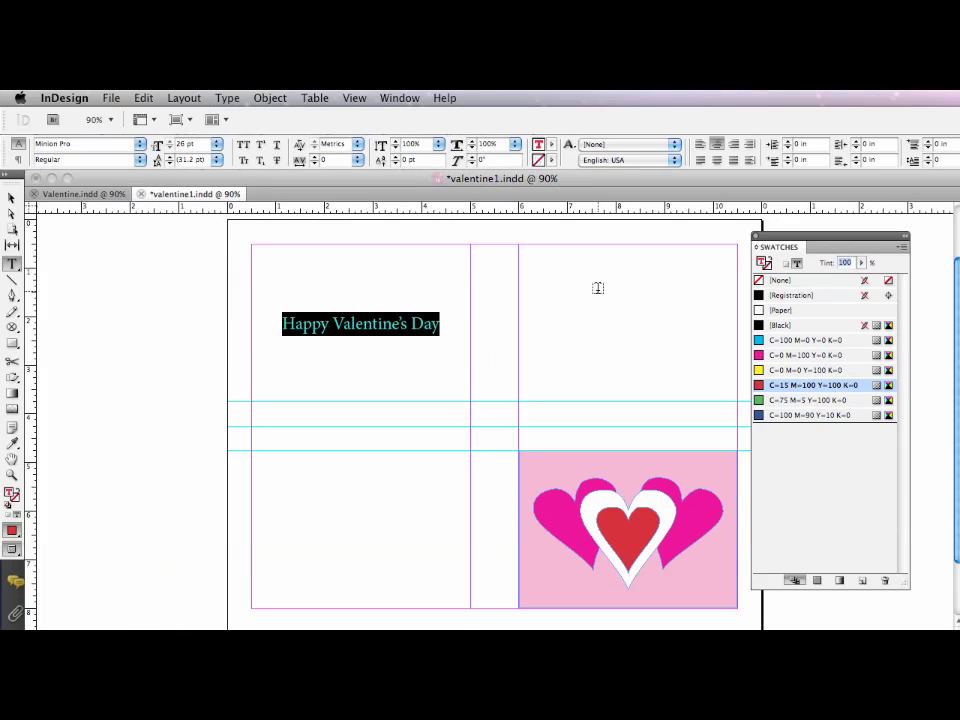
{"action": "key", "text": "Escape"}
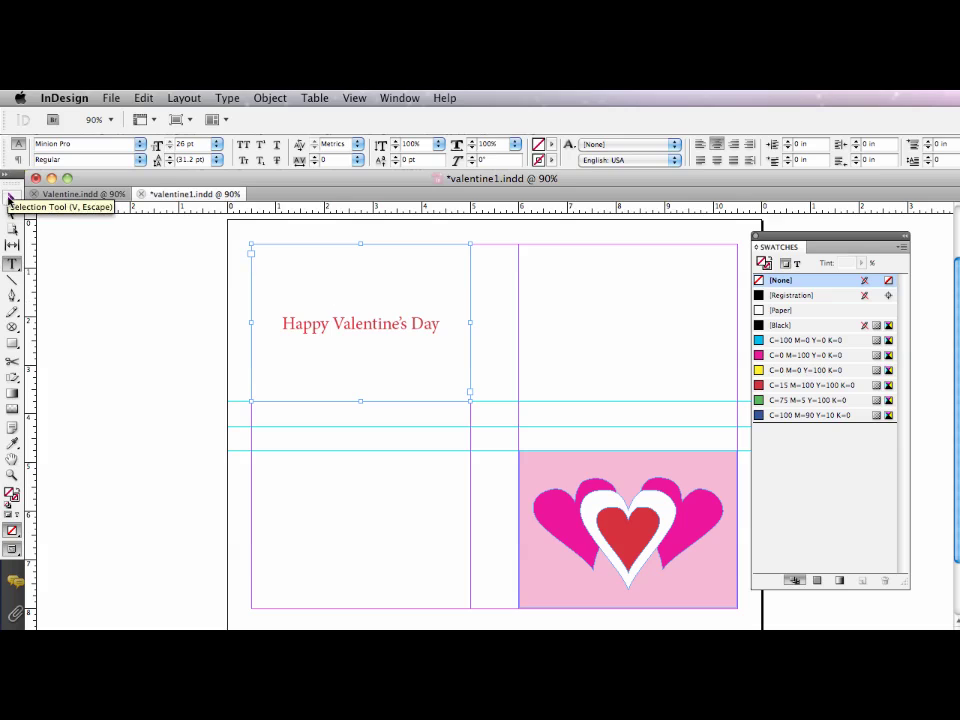
Step: With the Selection tool, turn the greeting frame through four quarter turns, ending upright again
{"action": "left_click", "coordinate": [11, 199]}
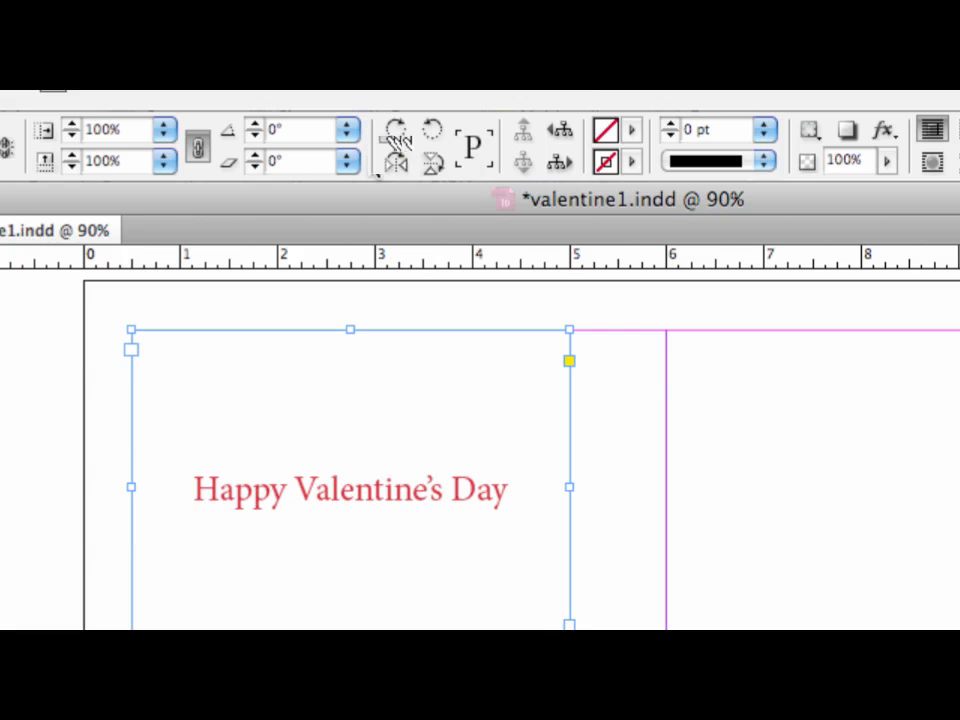
{"action": "left_click", "coordinate": [398, 140]}
{"action": "left_click", "coordinate": [398, 140]}
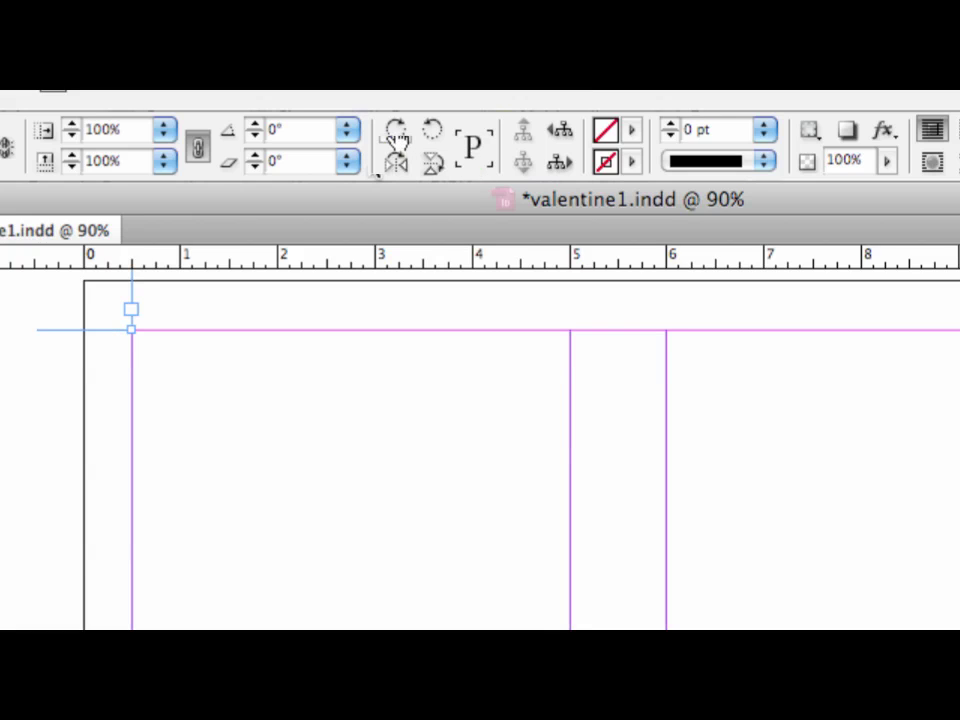
{"action": "left_click", "coordinate": [398, 140]}
{"action": "left_click", "coordinate": [398, 140]}
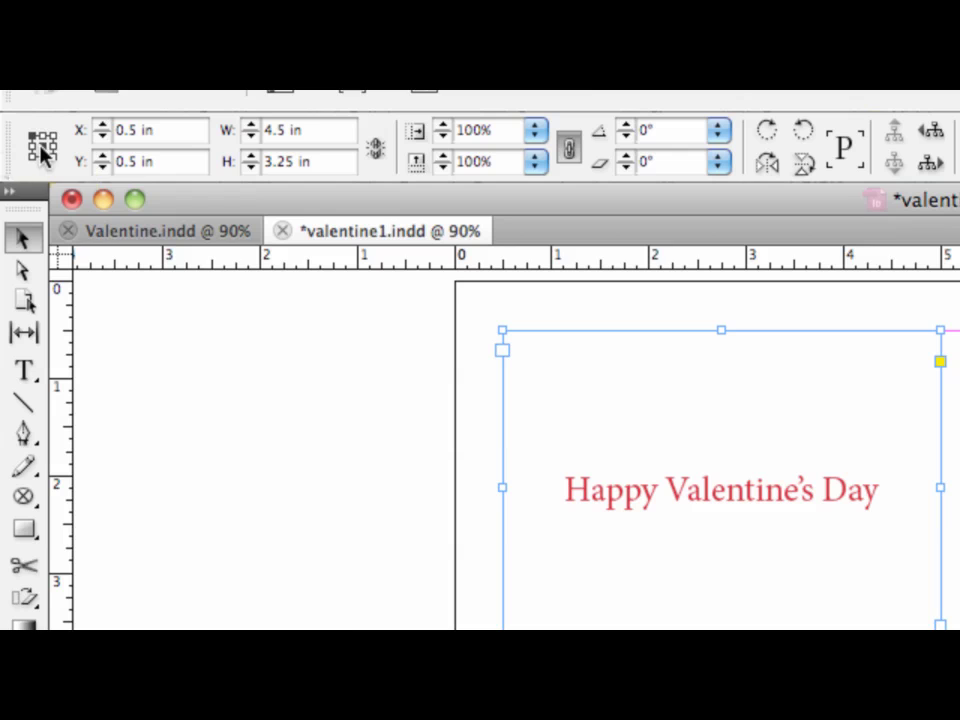
Step: Rotate the greeting frame 180° about its centre reference point, then bring up Valentine.indd to compare
{"action": "left_click", "coordinate": [41, 147]}
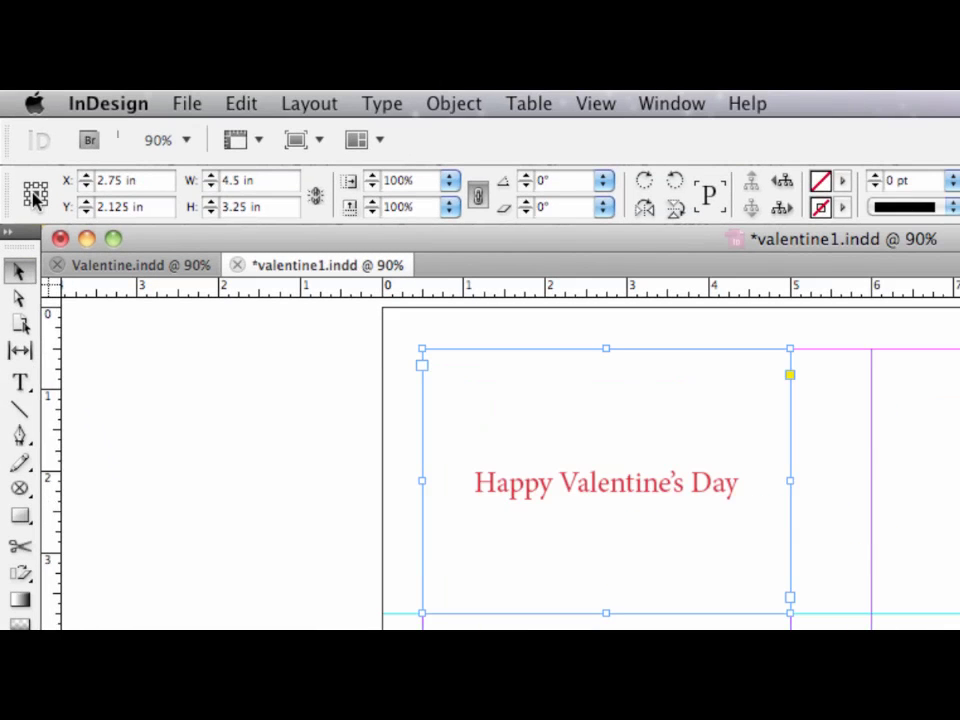
{"action": "key", "text": "super+alt+9"}
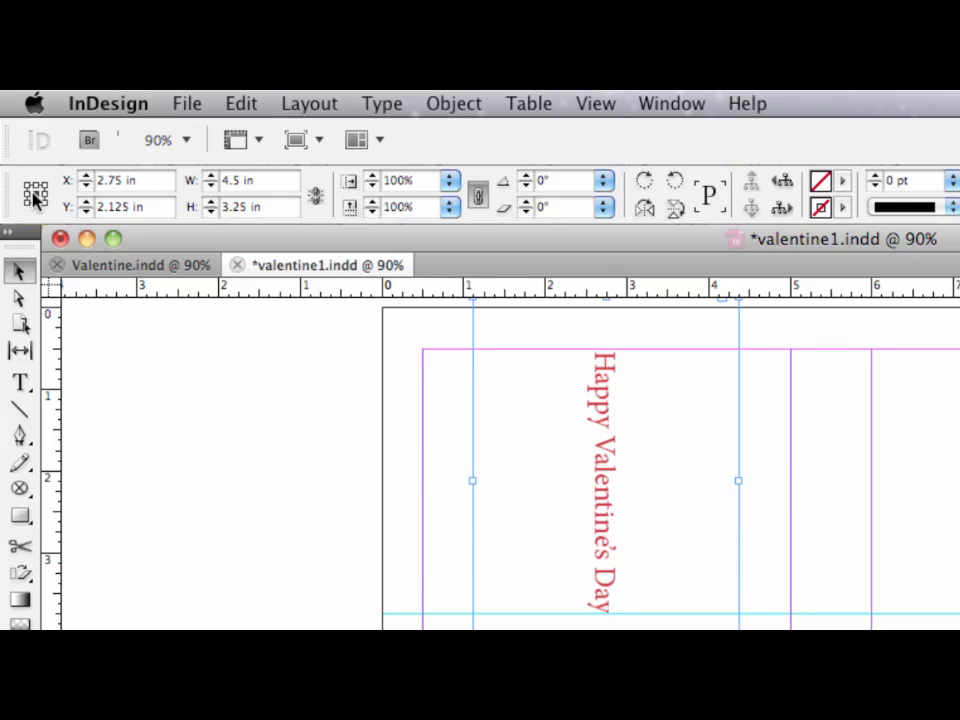
{"action": "key", "text": "super+alt+9"}
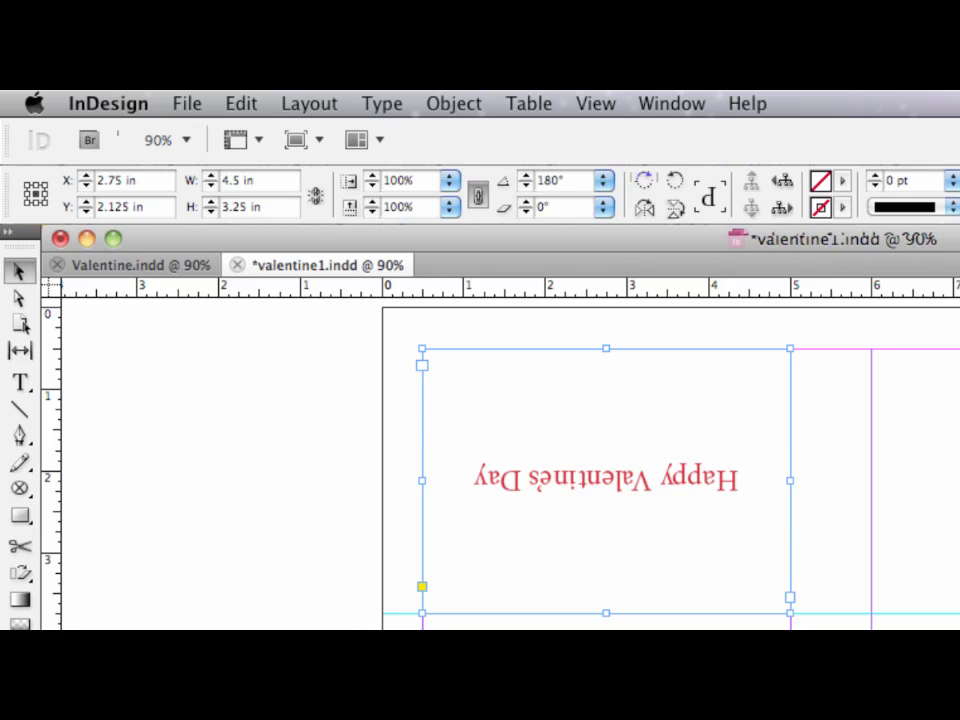
{"action": "left_click", "coordinate": [88, 266]}
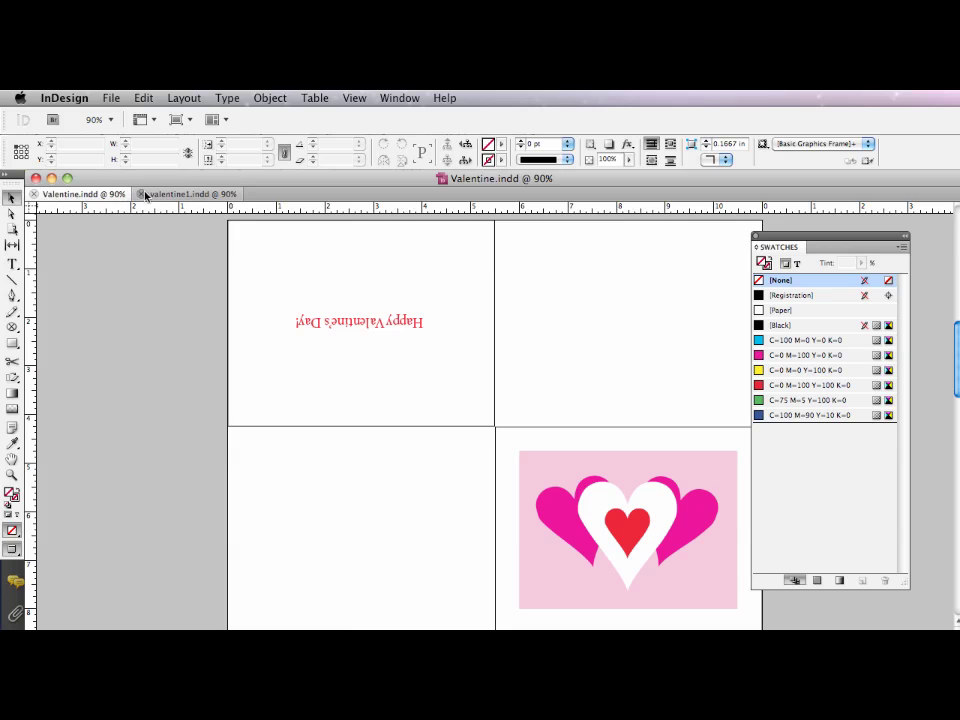
Step: Check the upside-down greeting in valentine1.indd with nothing selected, then switch to Valentine.pdf in Acrobat
{"action": "left_click", "coordinate": [155, 195]}
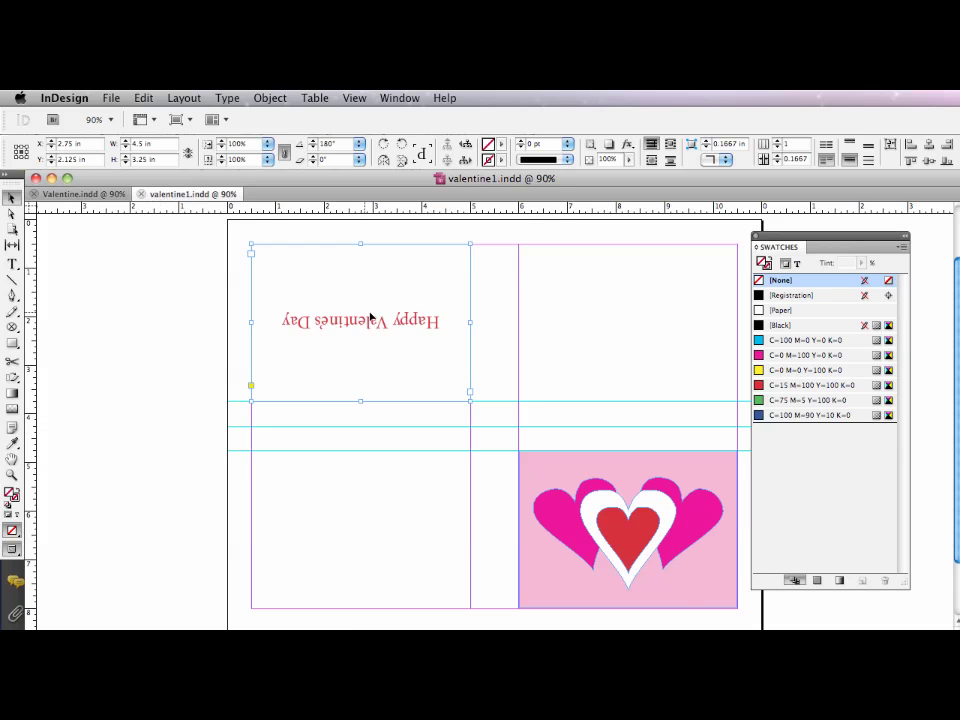
{"action": "left_click", "coordinate": [137, 470]}
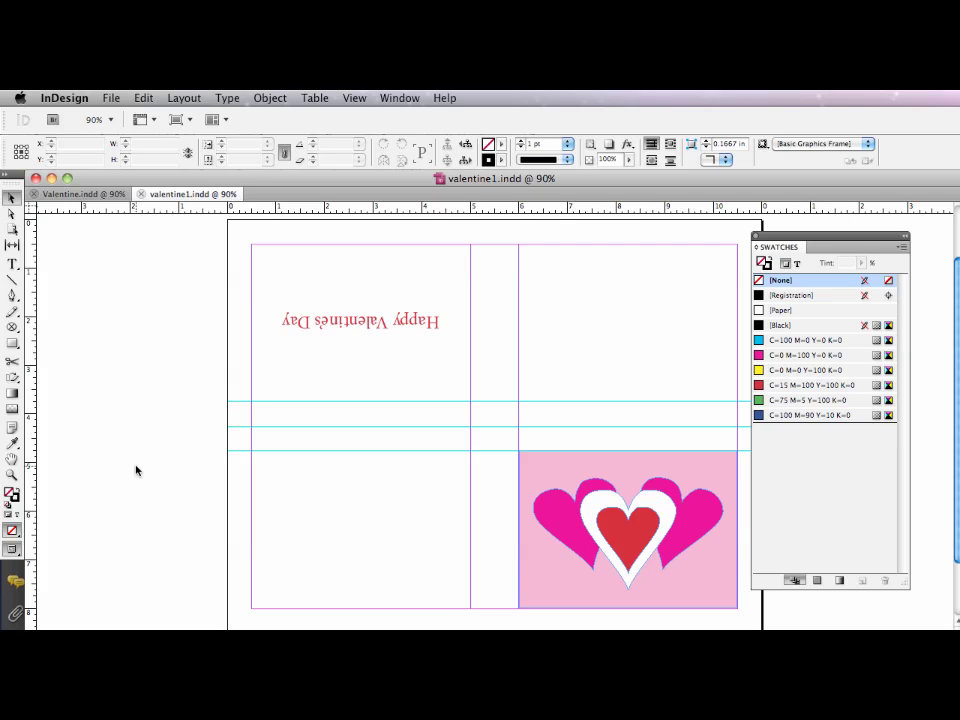
{"action": "left_click", "coordinate": [266, 257]}
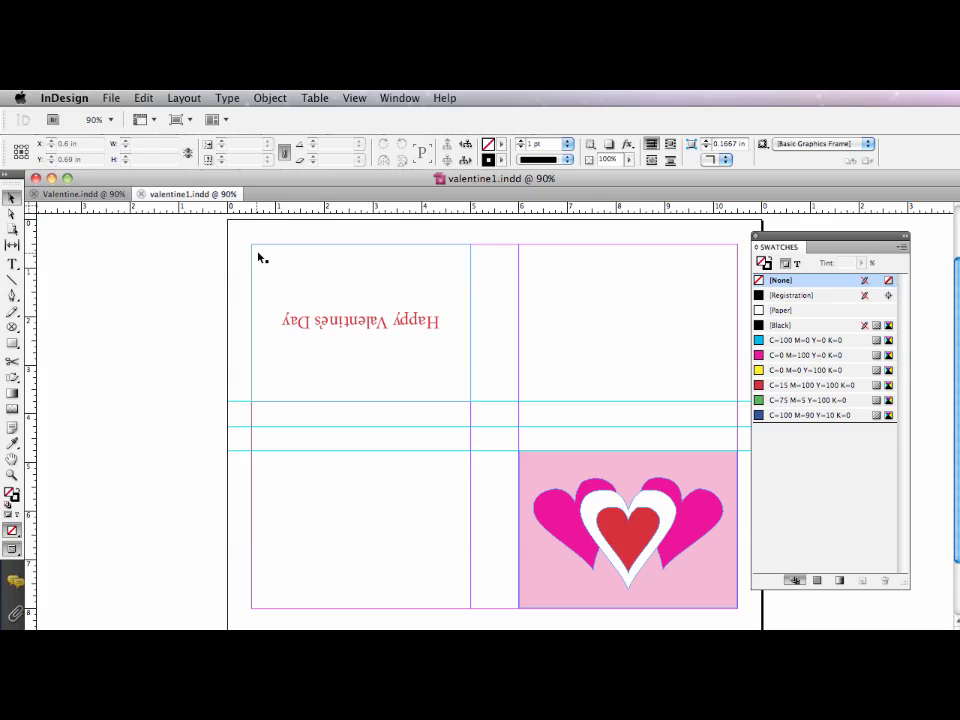
{"action": "left_click", "coordinate": [139, 221]}
{"action": "left_click", "coordinate": [858, 605]}
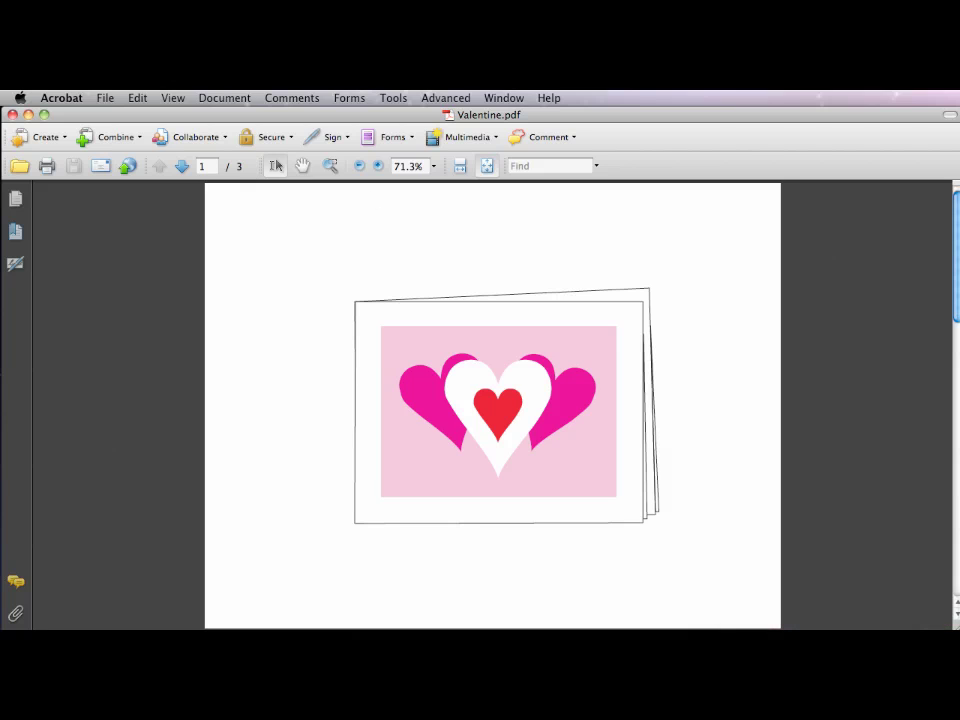
Step: Page down twice to reach page 3 of 3, the folded-closed card diagram
{"action": "key", "text": "Page_Down"}
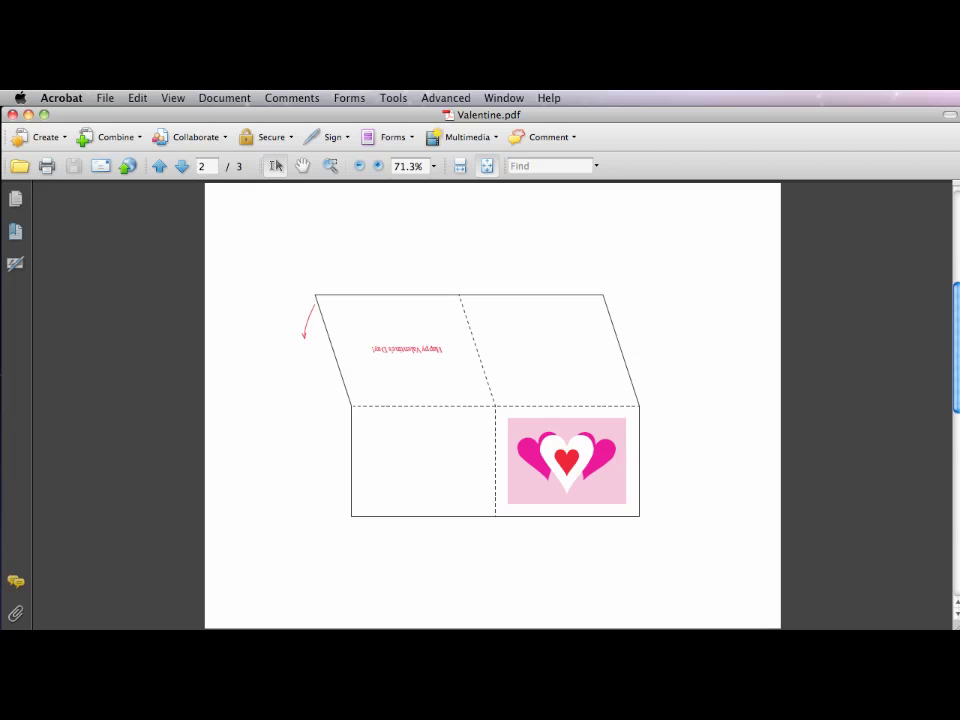
{"action": "key", "text": "Page_Down"}
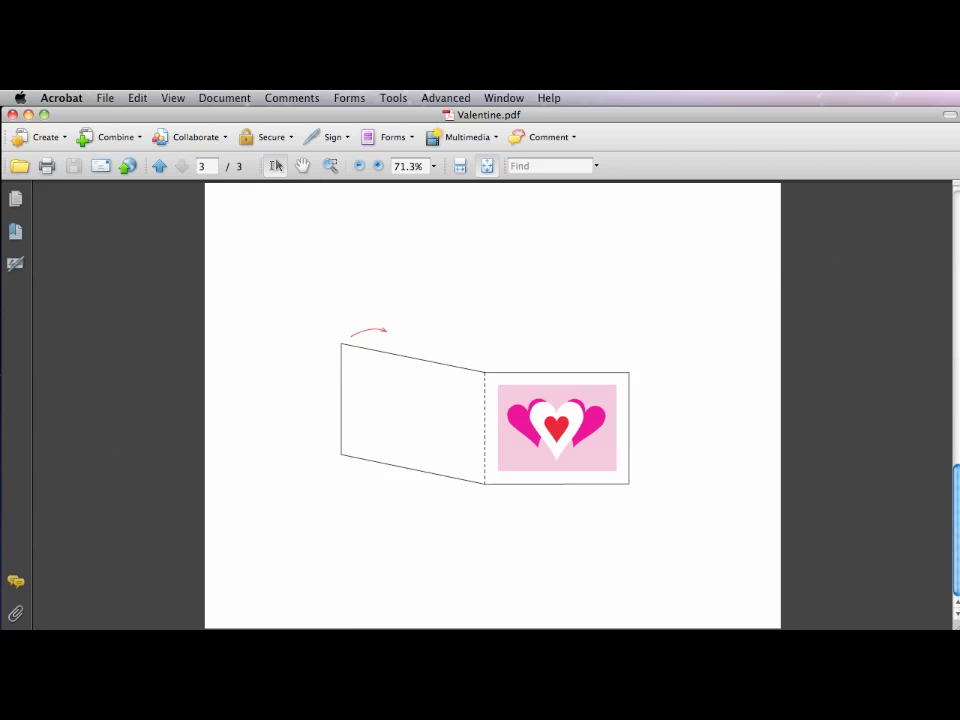